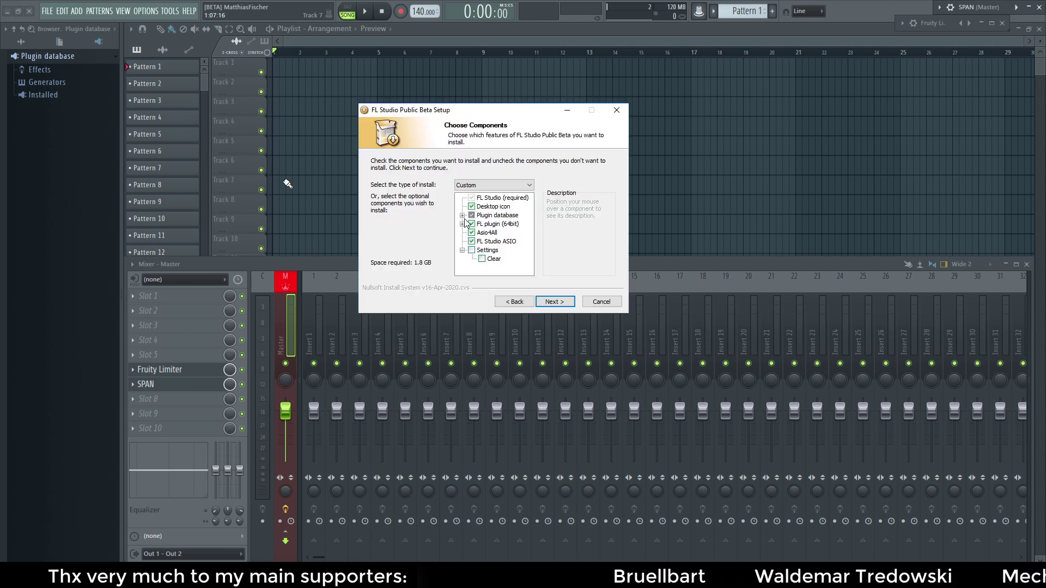
- Set the Plugin database component to Don't install in the FL Studio setup
click(463, 216)
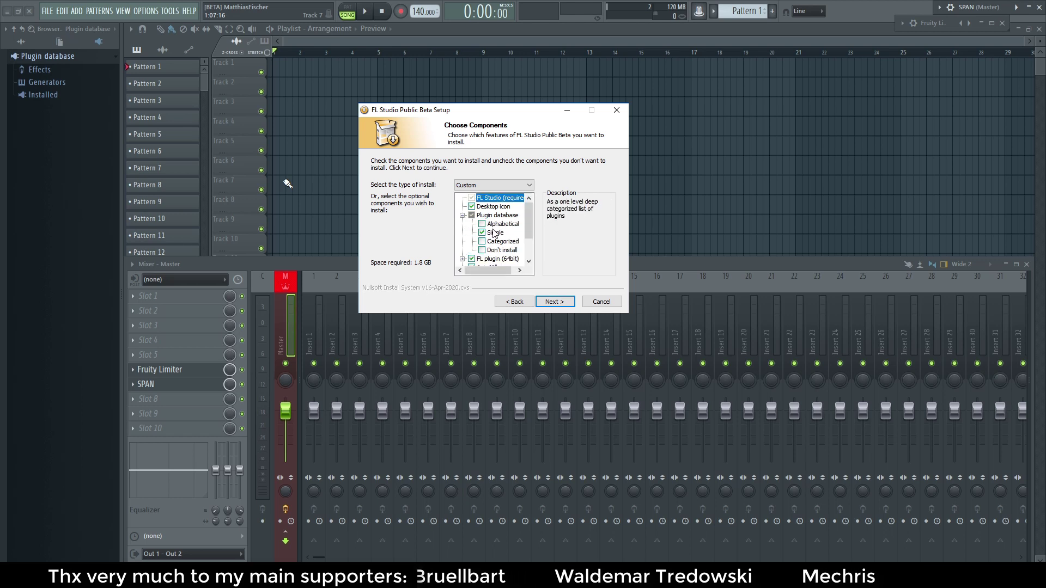
click(482, 250)
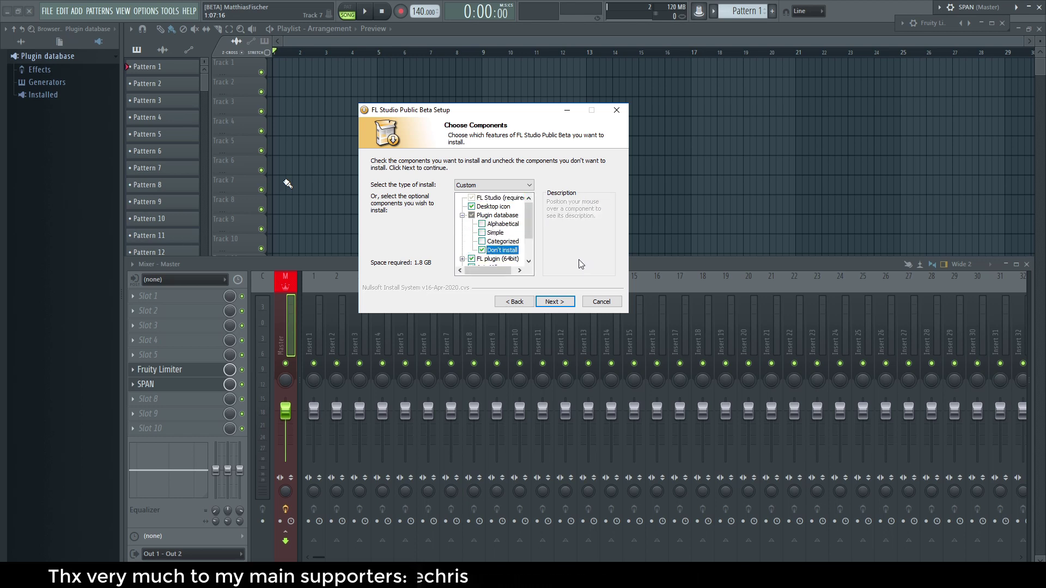
- Expand Installed > Effects > Fruity in the FL Studio browser
click(46, 95)
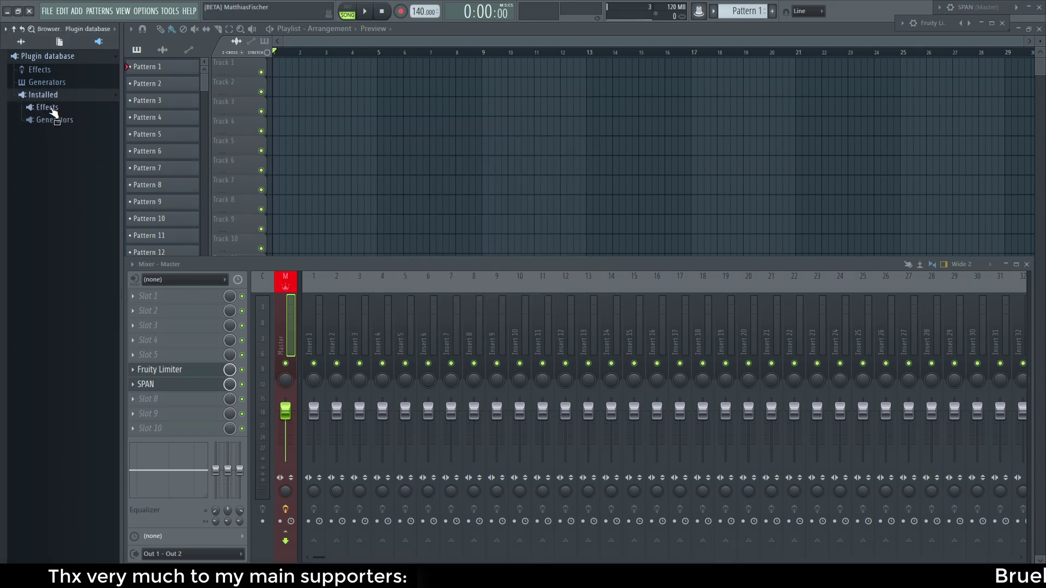
click(53, 111)
click(53, 120)
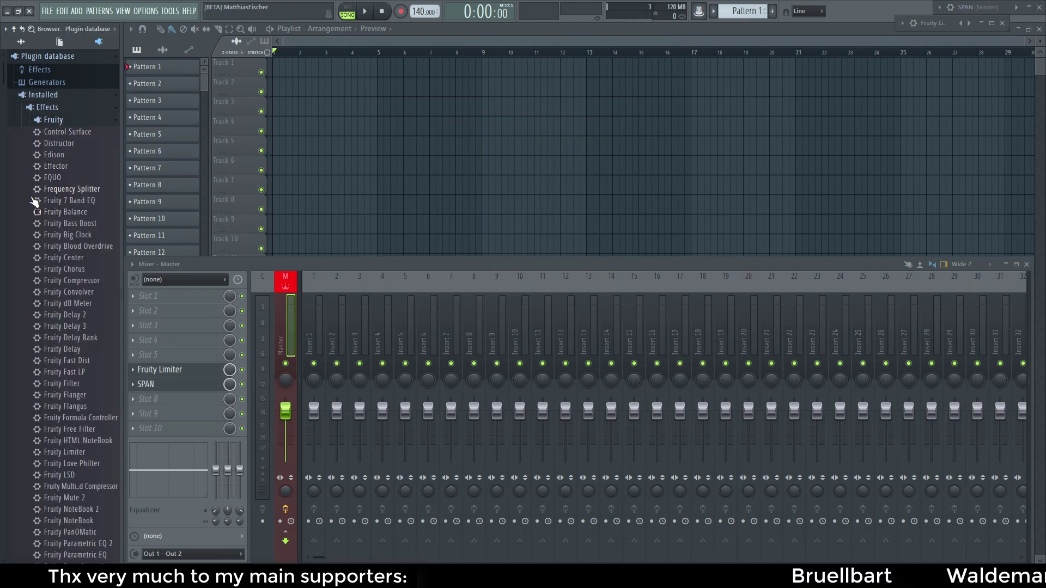
- Rescan plugins in the Plugin Manager, then re-list the Fruity effects showing Frequency Shifter
right_click(63, 57)
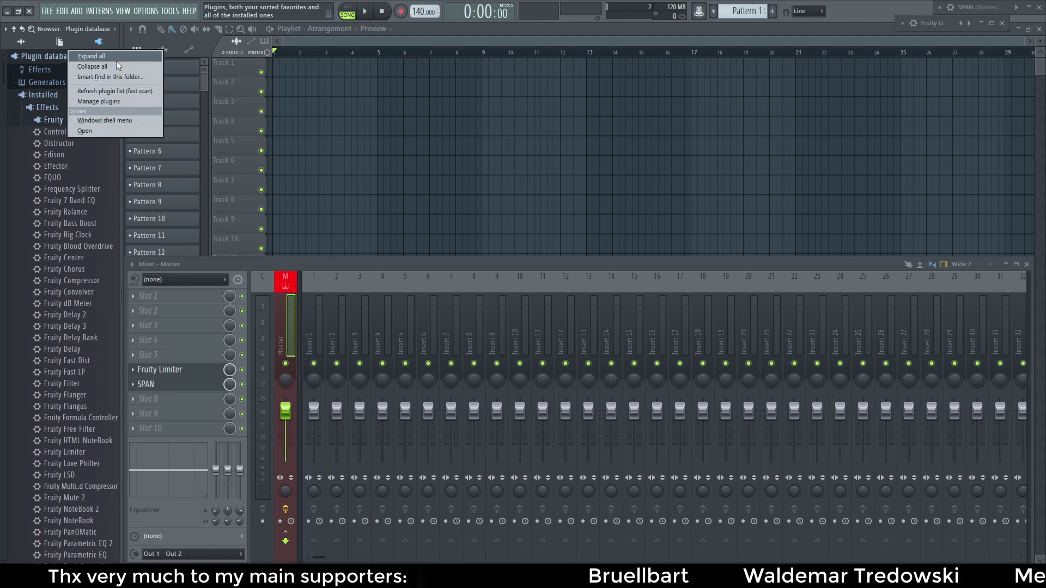
click(115, 102)
click(109, 24)
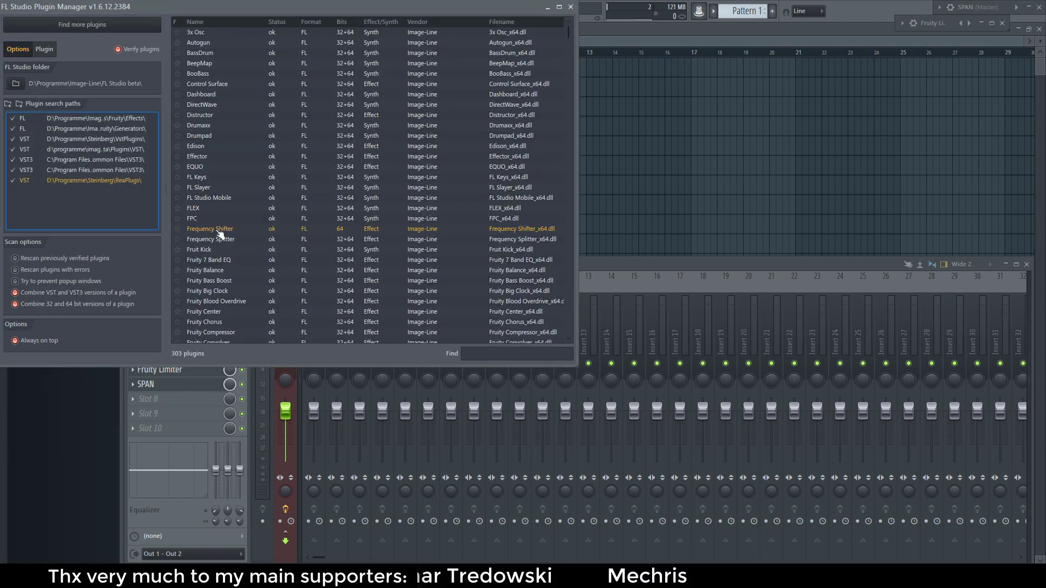
click(82, 25)
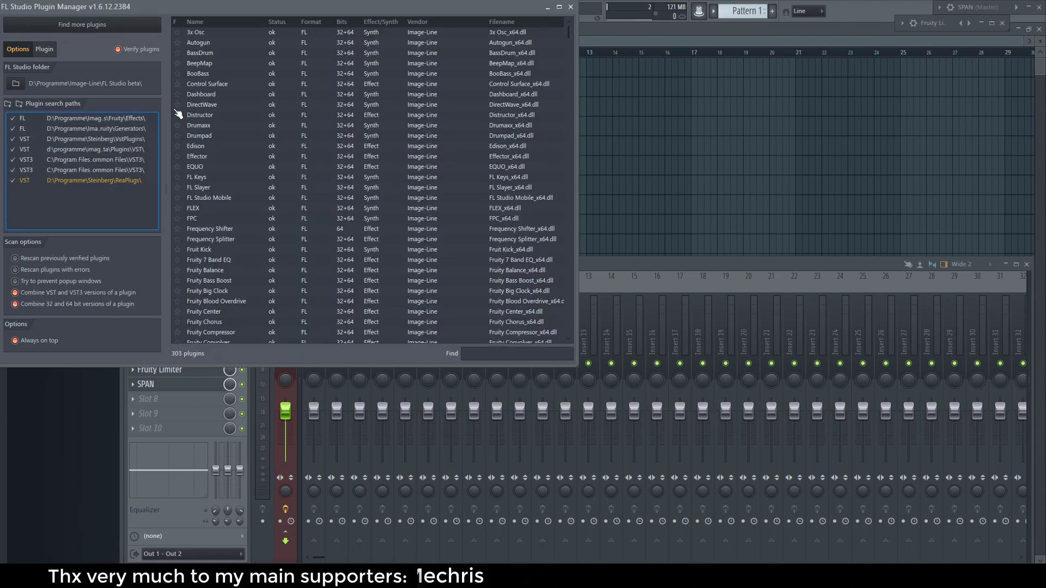
click(571, 8)
click(60, 109)
click(53, 120)
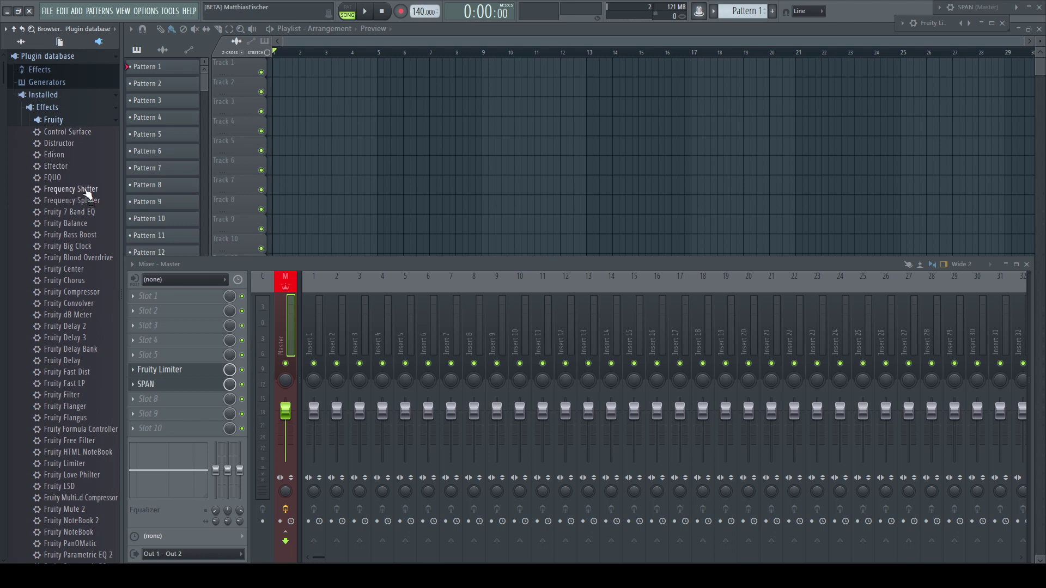
- Load Frequency Shifter into the master's Slot 1 and show the 08 Modulation category
drag(87, 195, 163, 296)
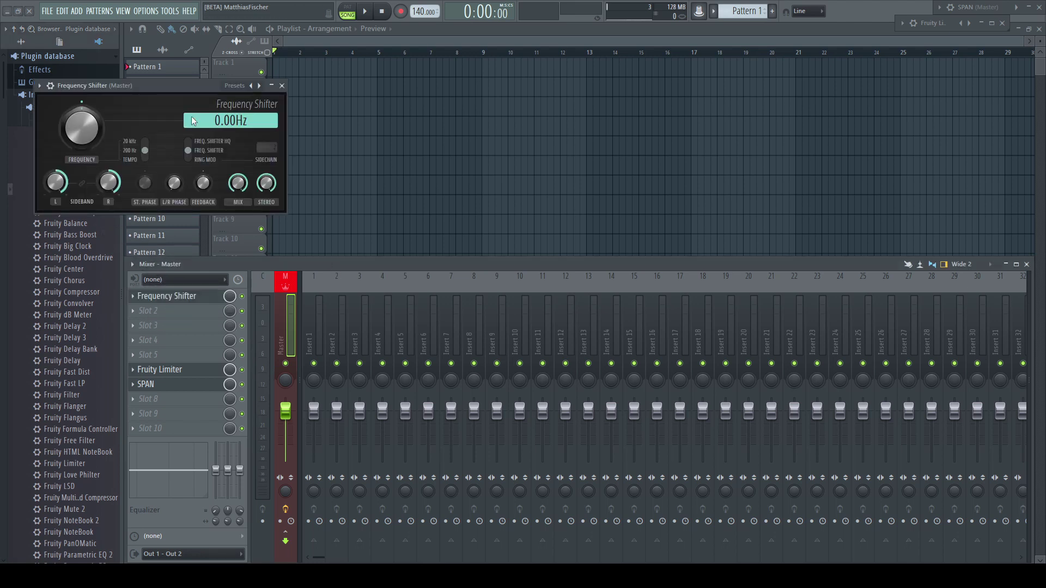
drag(181, 89, 382, 107)
click(32, 95)
click(40, 69)
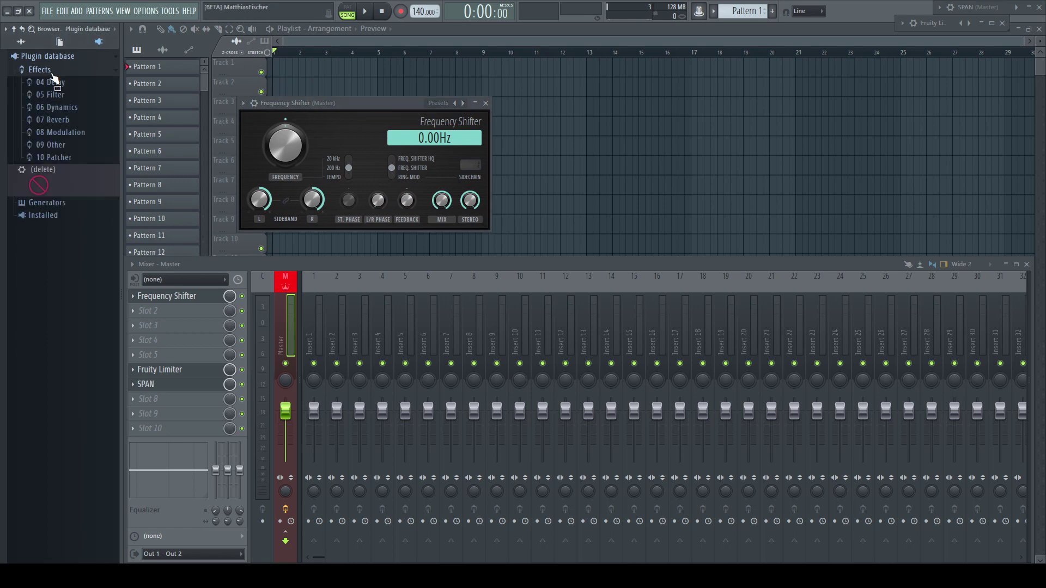
click(65, 132)
- Add Frequency Shifter to the plugin database under 08 Modulation
click(243, 103)
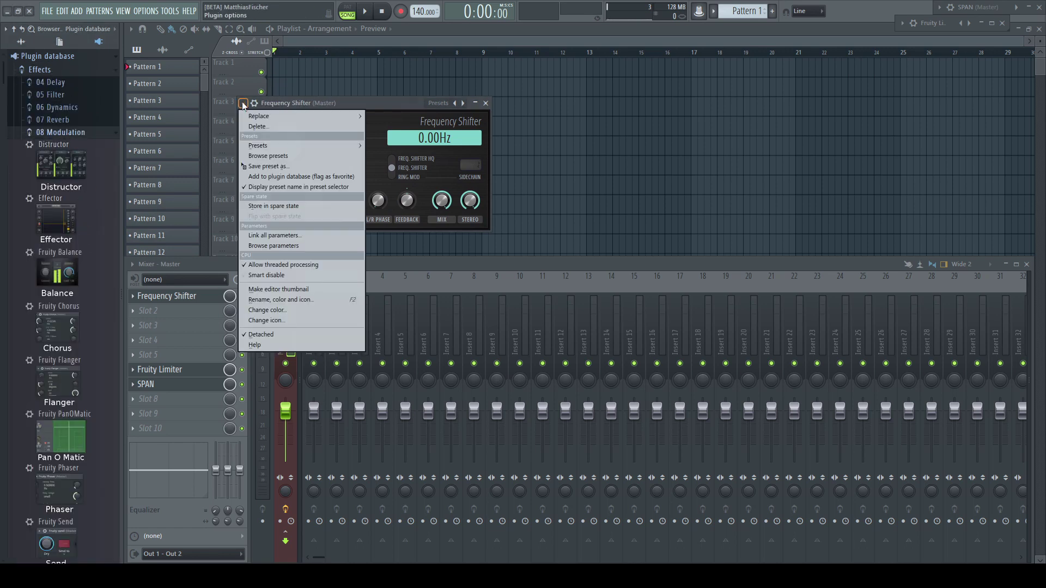
click(282, 176)
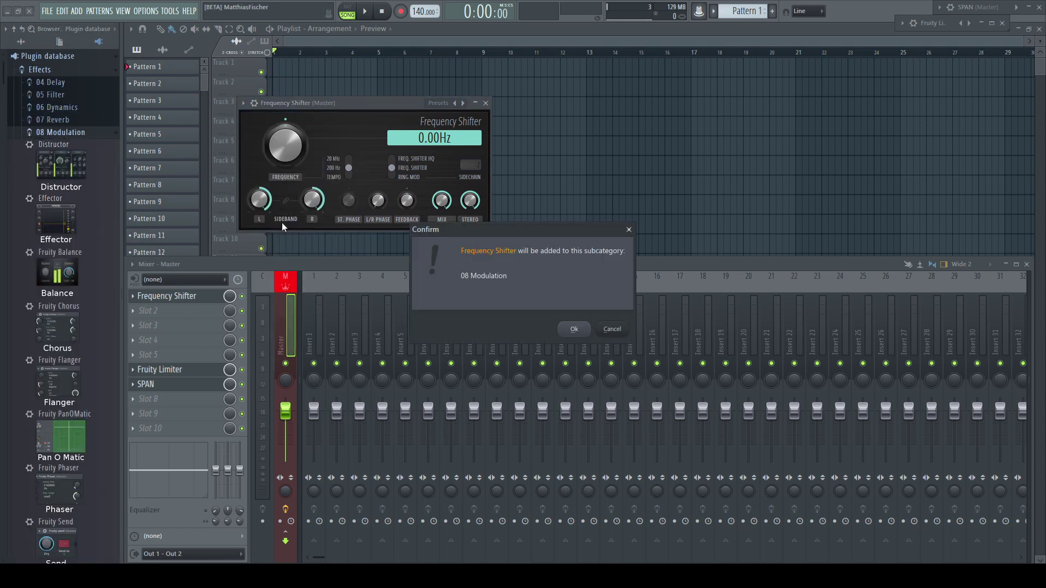
click(573, 330)
- Drag Frequency Shifter from the F8 Plugin Picker into Insert 1's first slot
key(F8)
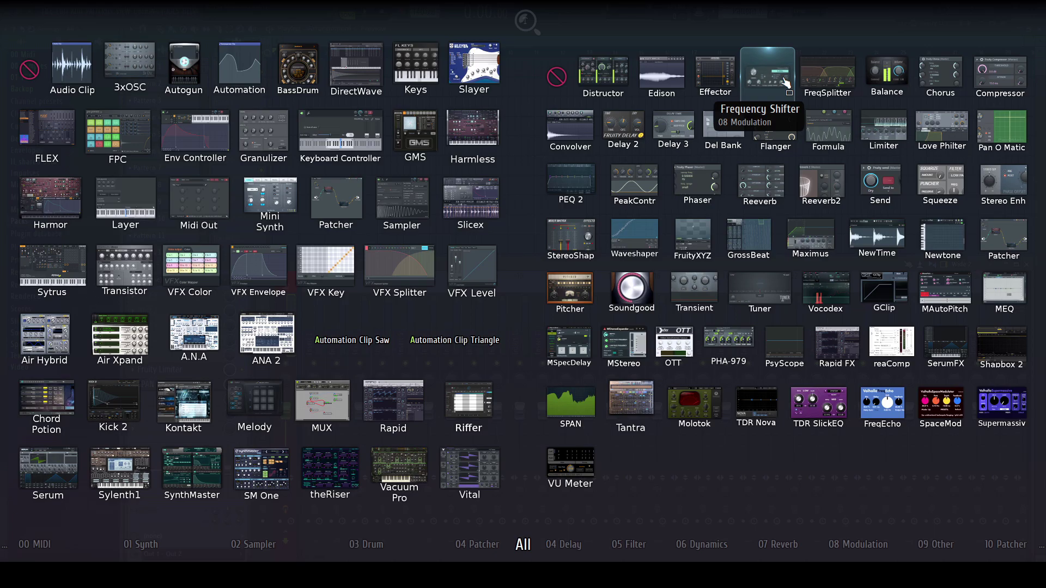
drag(786, 82, 318, 311)
drag(180, 112, 551, 181)
- Browse to FL Studio\Presets\Plugin database\Effects\08 Modulation and select Frequency Shifter.png
double_click(512, 194)
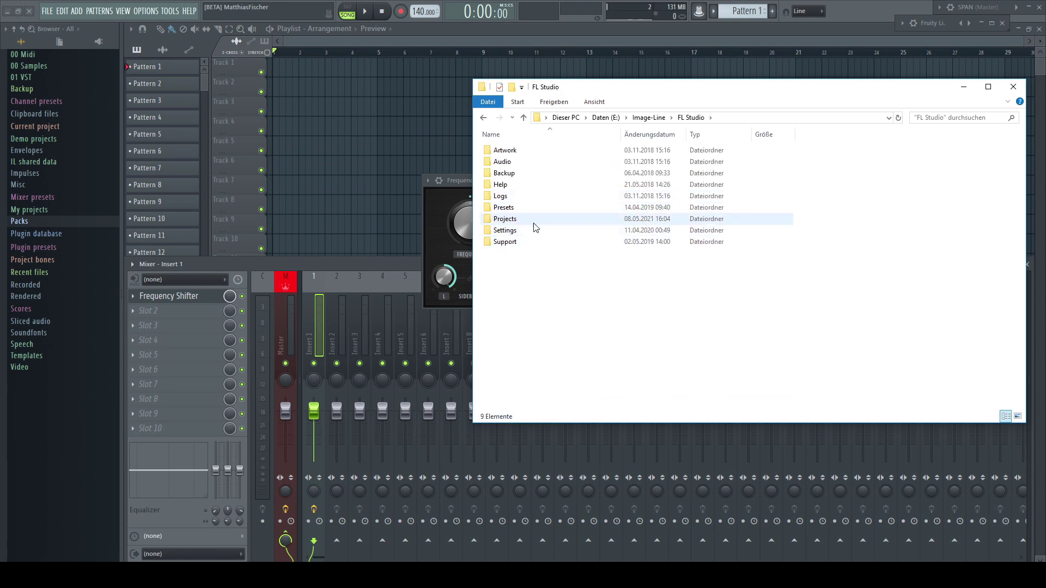
double_click(512, 207)
click(541, 199)
double_click(541, 198)
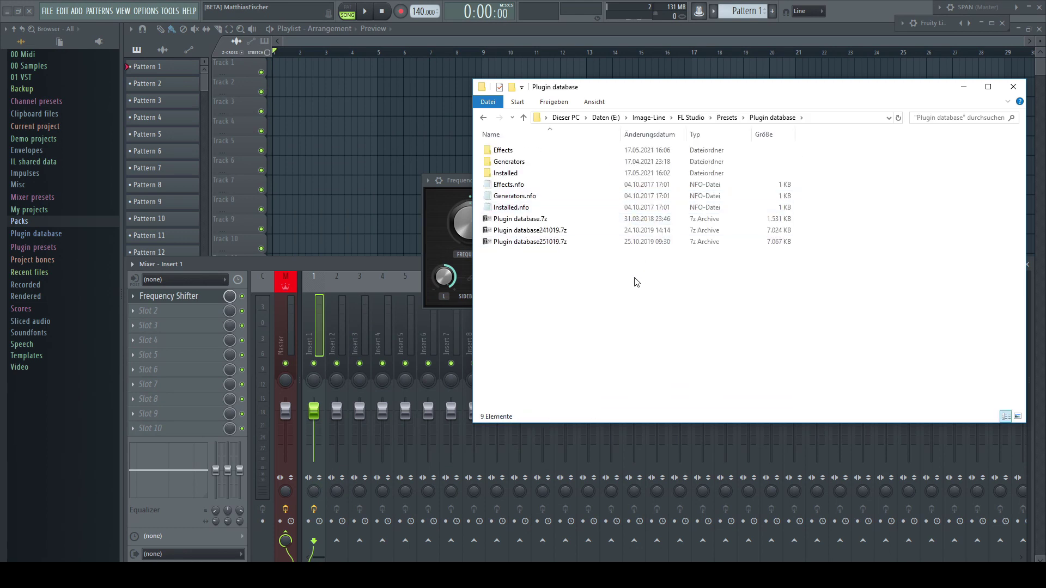
double_click(516, 155)
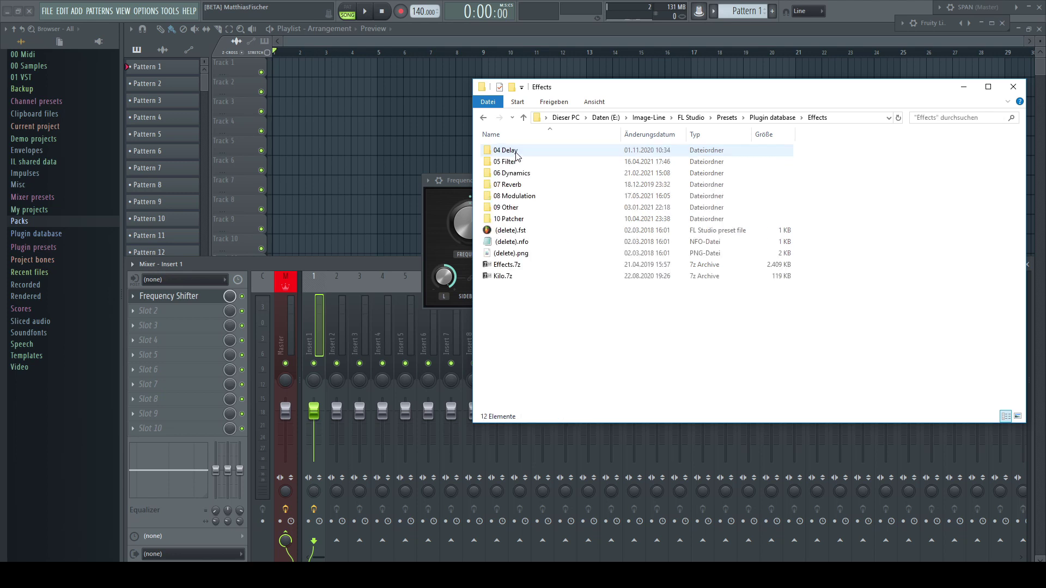
double_click(522, 198)
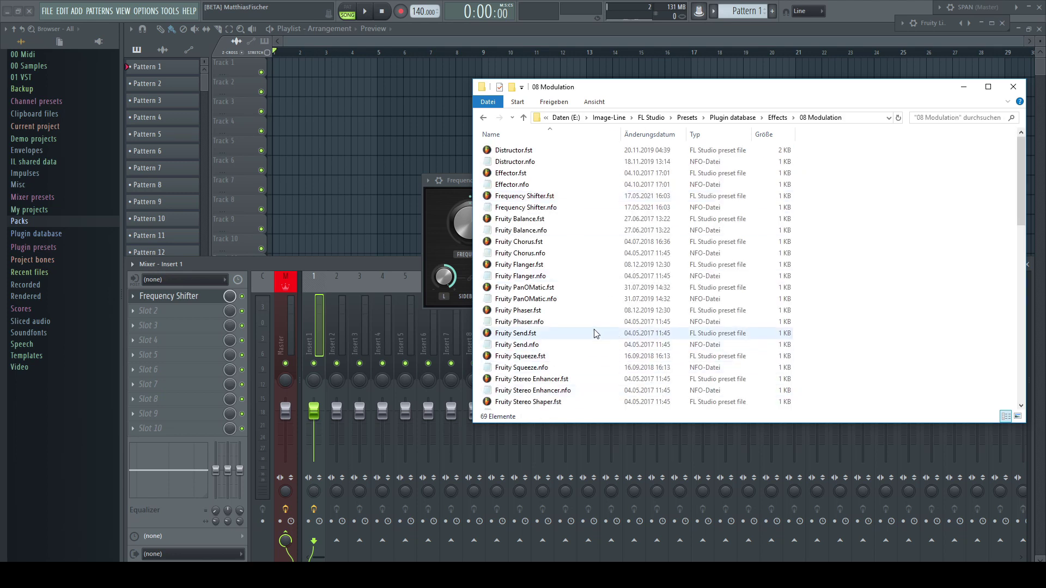
scroll(595, 333, down, 1)
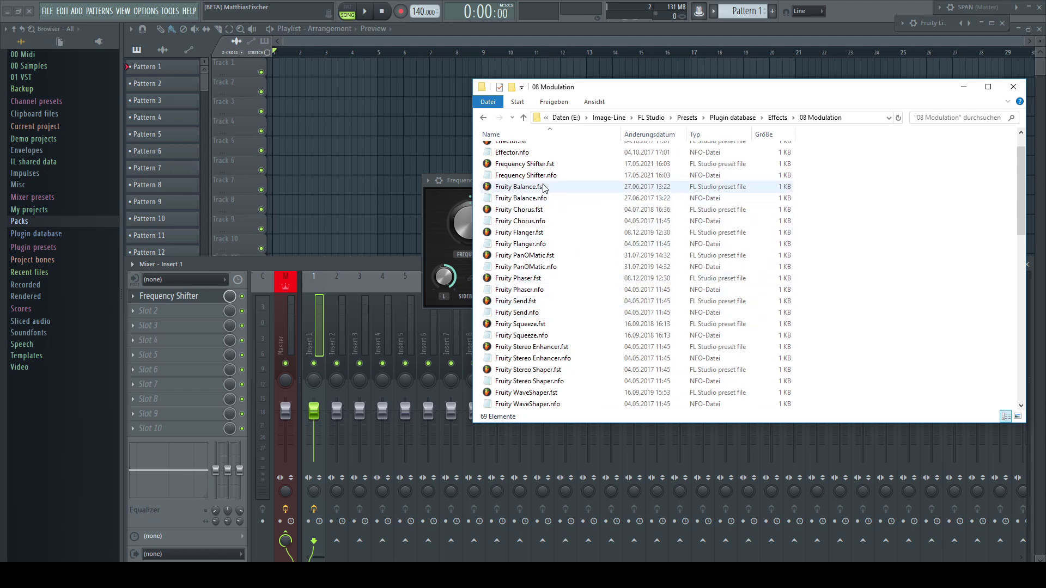
scroll(528, 179, down, 10)
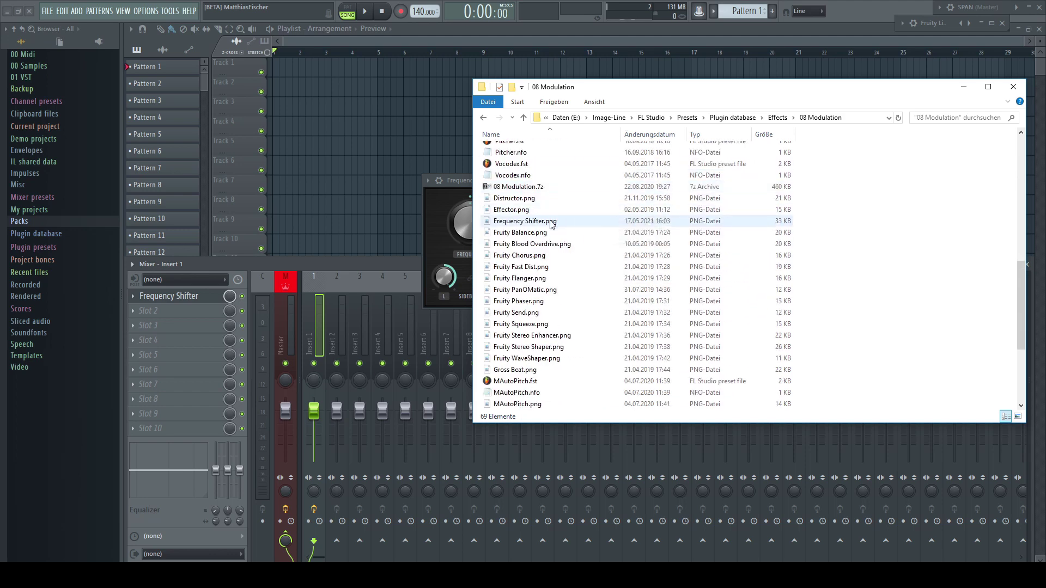
click(537, 224)
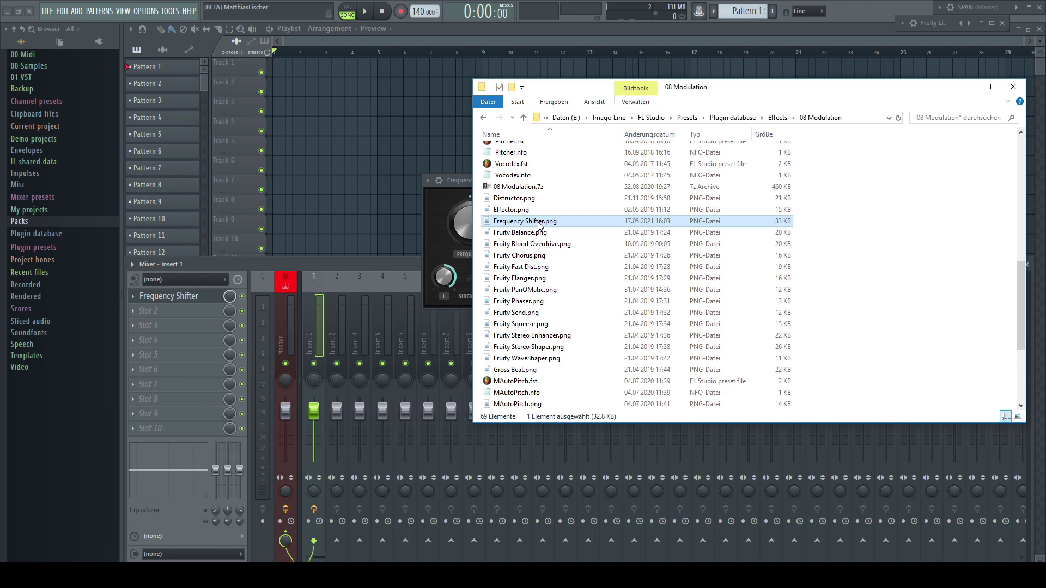
- Untick Versteckt in Frequency Shifter.png's properties and apply the change
right_click(540, 225)
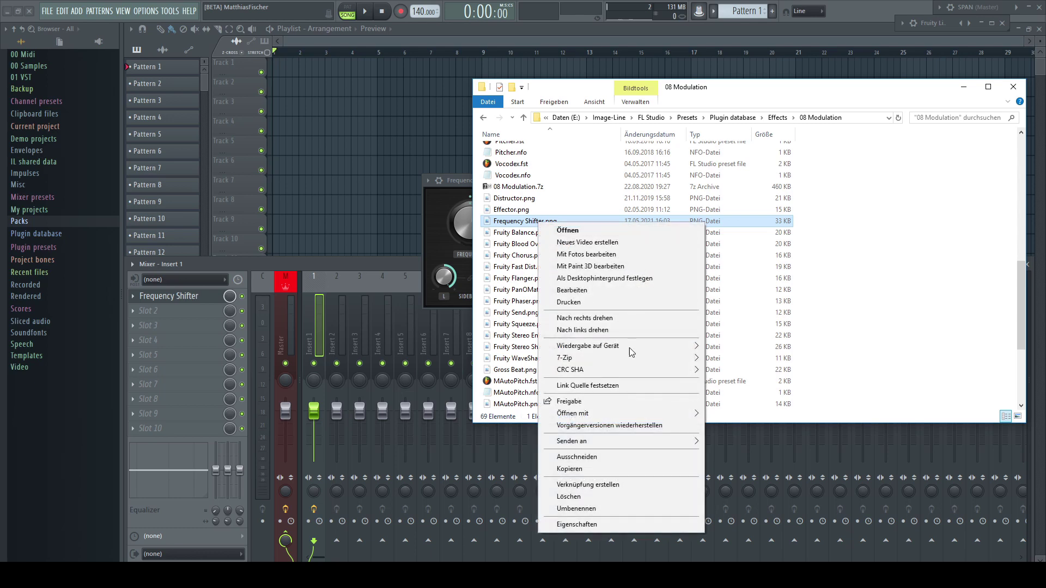
click(586, 524)
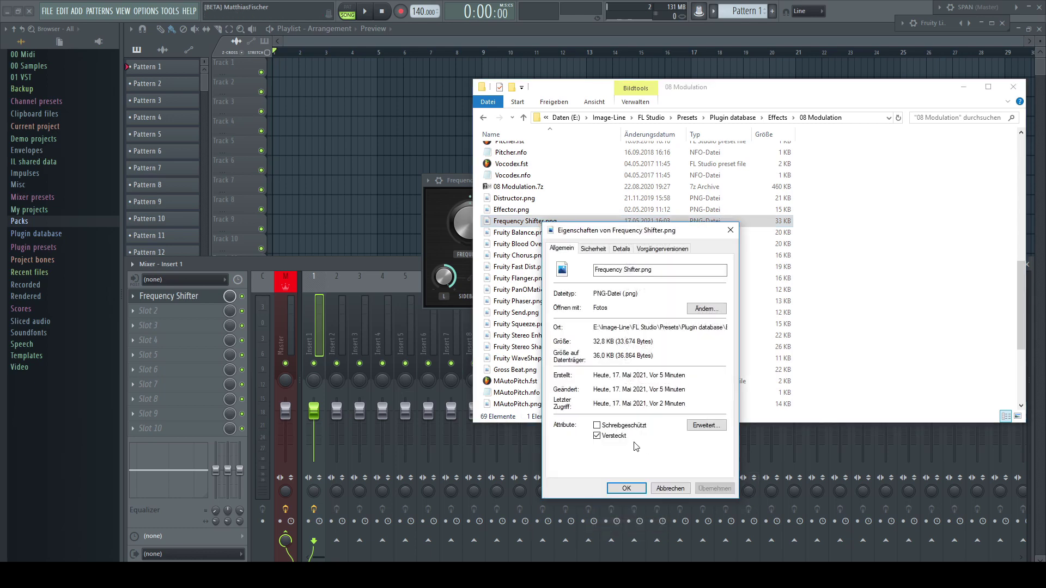
click(597, 436)
click(710, 488)
click(625, 488)
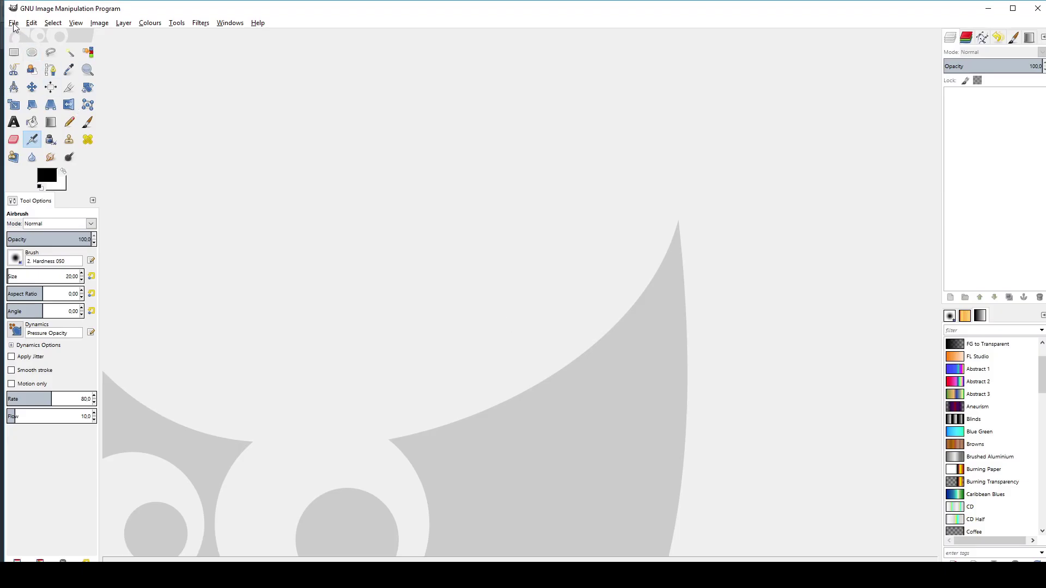
- In File > Open, browse the E: drive to Image-Line\FL Studio\Presets\Plugin database\Effects\08 Modulation
click(14, 25)
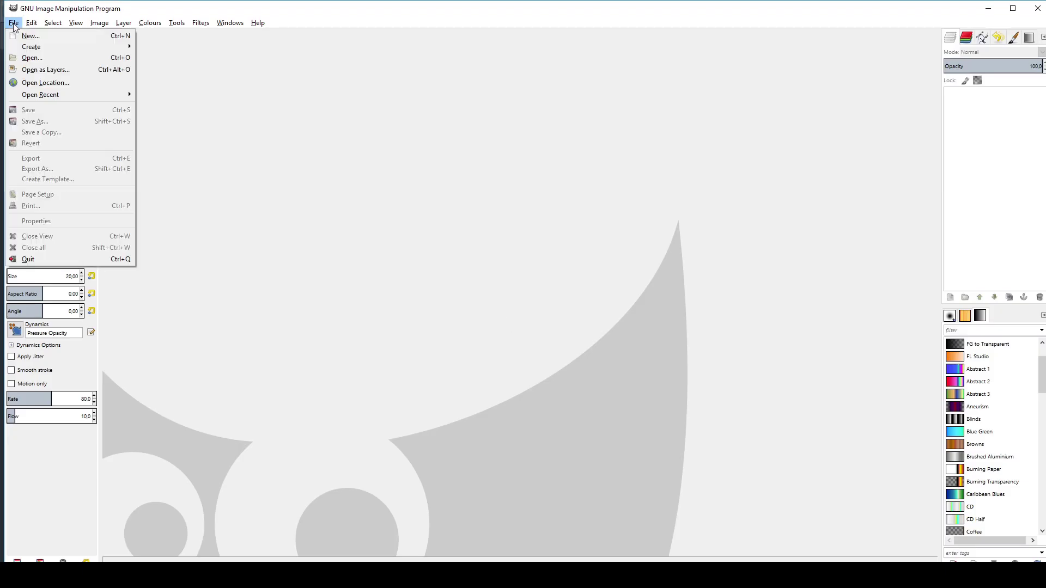
click(38, 57)
click(285, 202)
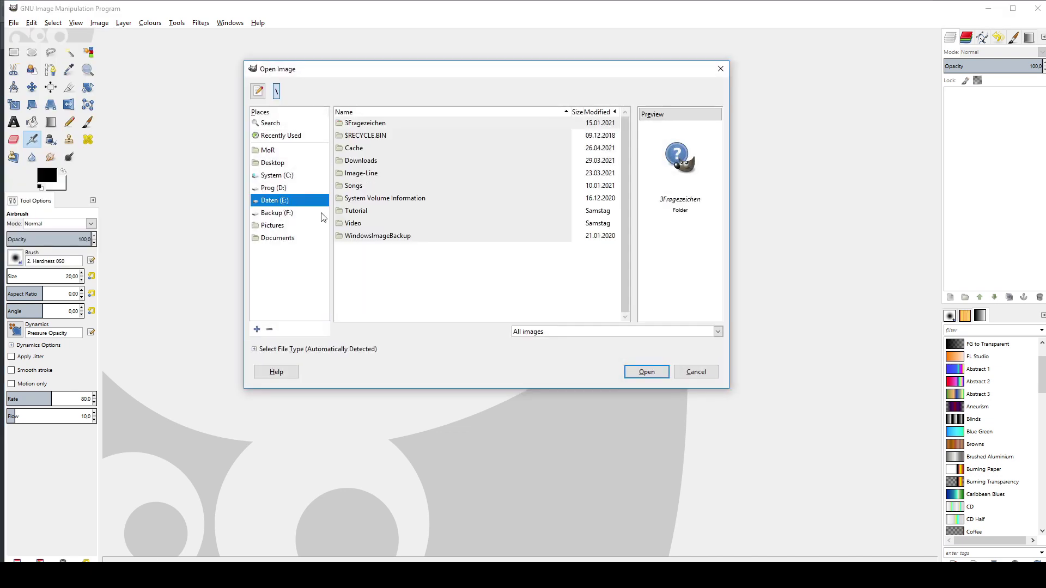
double_click(371, 176)
double_click(368, 186)
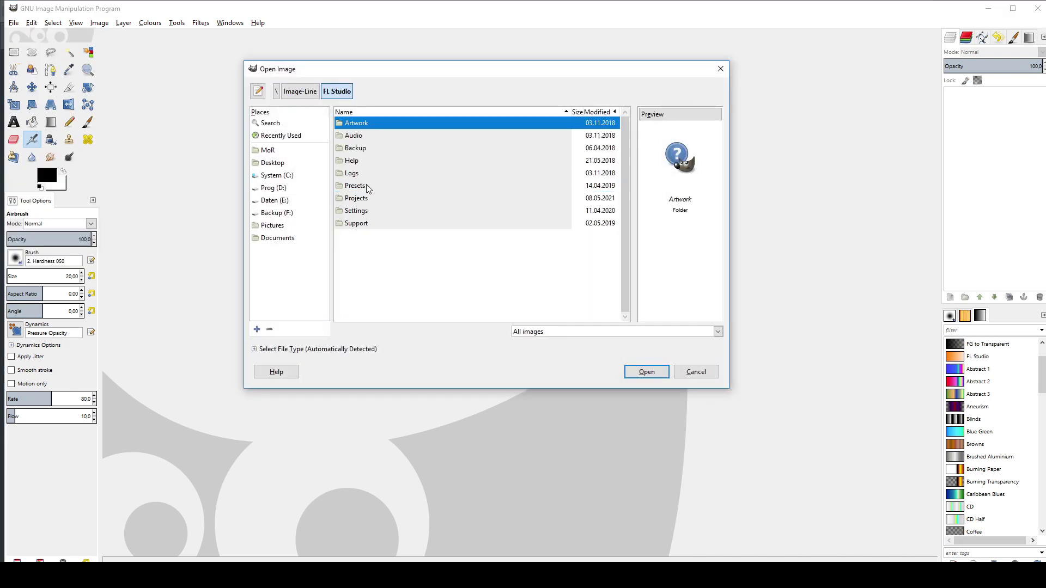
double_click(368, 186)
double_click(384, 174)
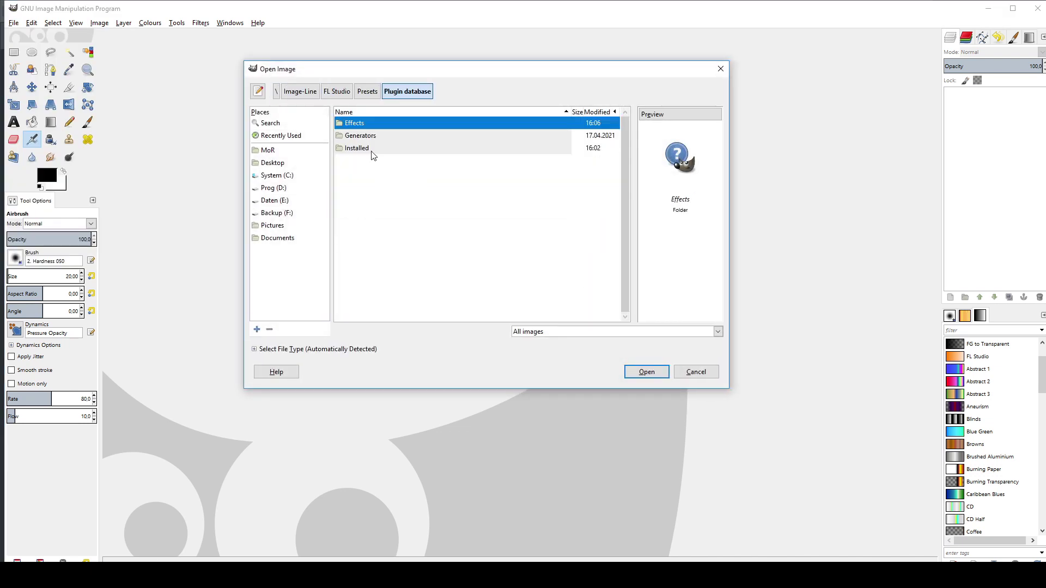
double_click(368, 124)
double_click(371, 174)
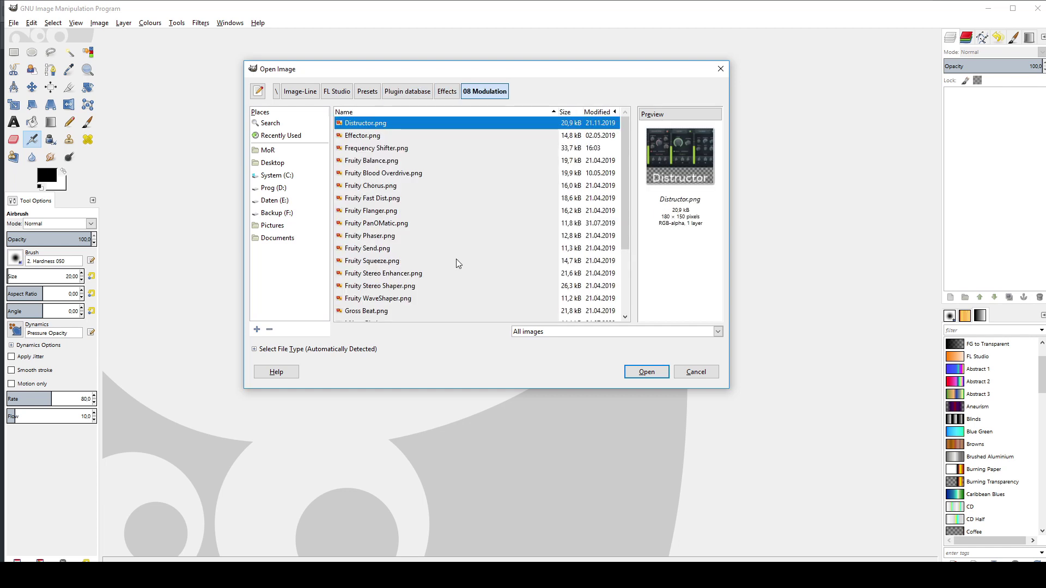
- Select and open Frequency Shifter.png from the 08 Modulation folder
scroll(455, 261, down, 2)
scroll(455, 261, up, 2)
click(396, 149)
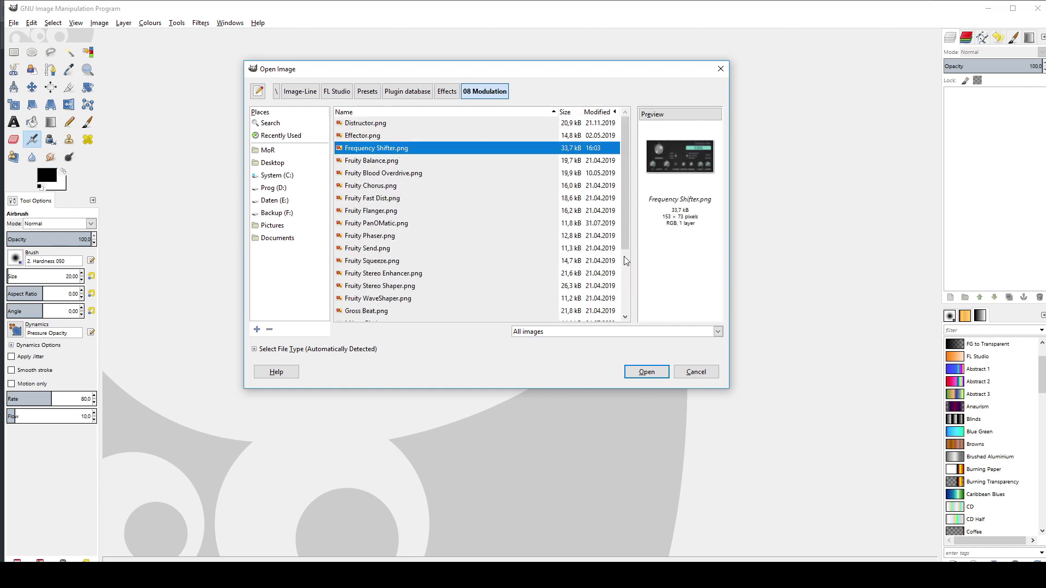
click(649, 372)
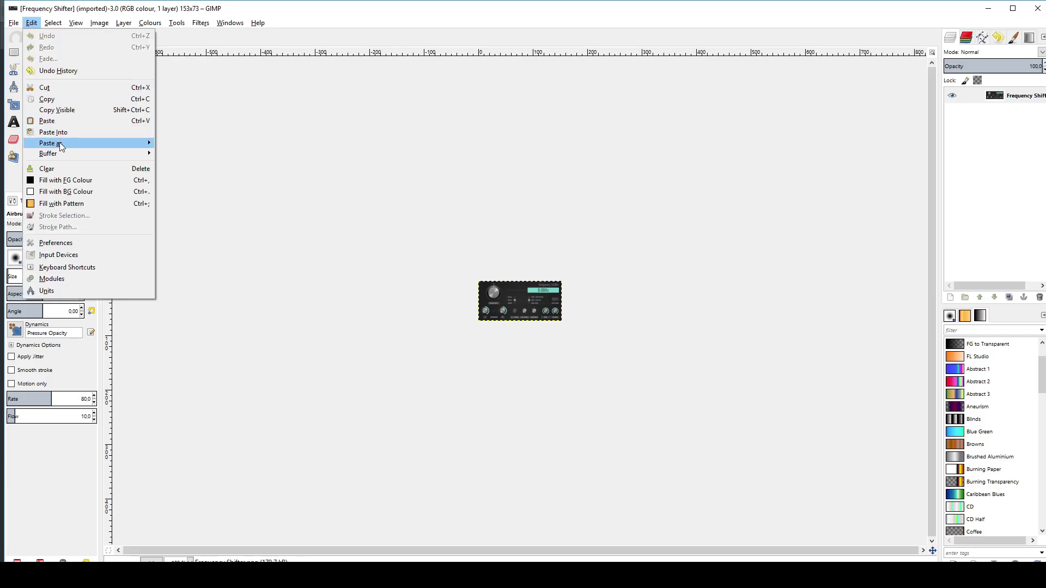
- Paste the screenshot as a new layer and fit the canvas to layers
mouse_move(62, 144)
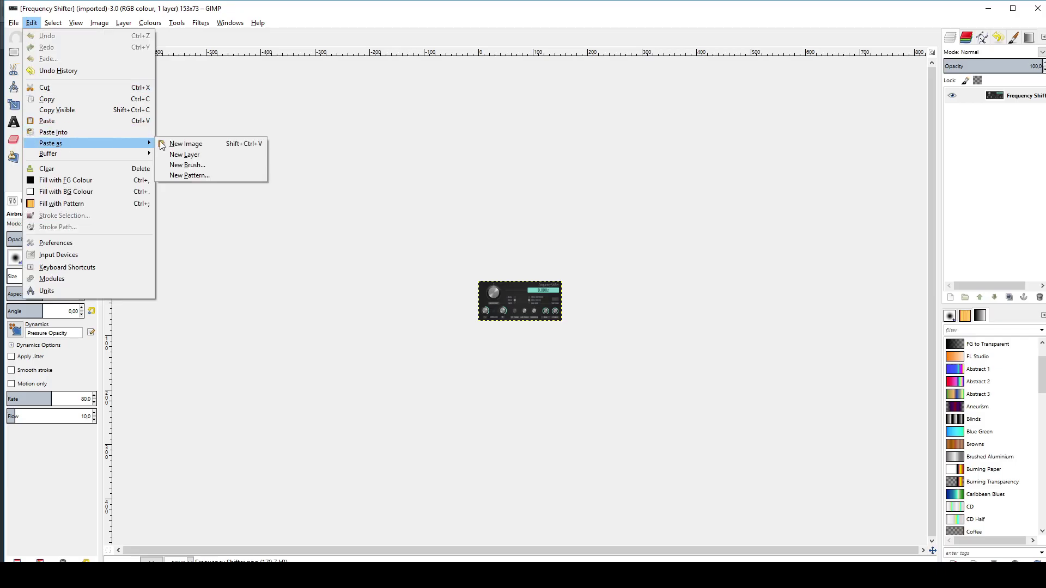
click(199, 156)
click(104, 24)
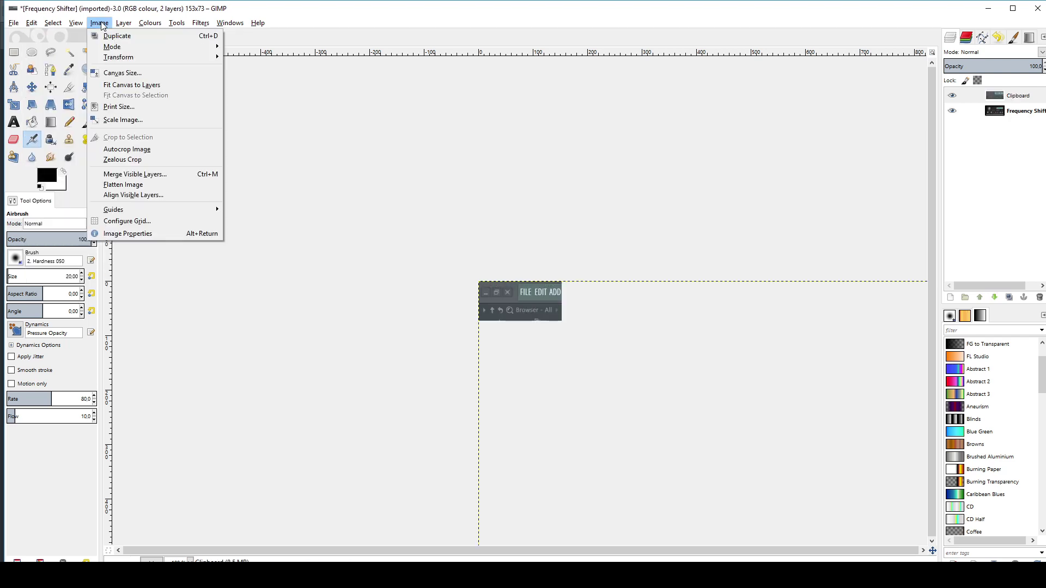
click(136, 85)
click(30, 84)
- Cut the Frequency Shifter panel out with a rectangle selection and paste it as a new layer
click(13, 51)
drag(305, 143, 555, 262)
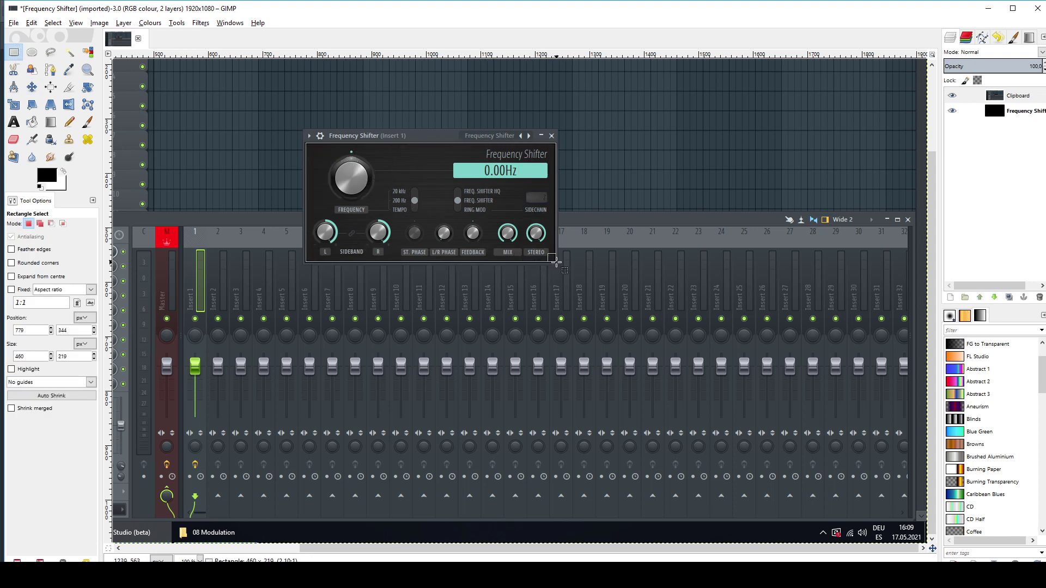
key(ctrl+x)
click(32, 22)
mouse_move(82, 143)
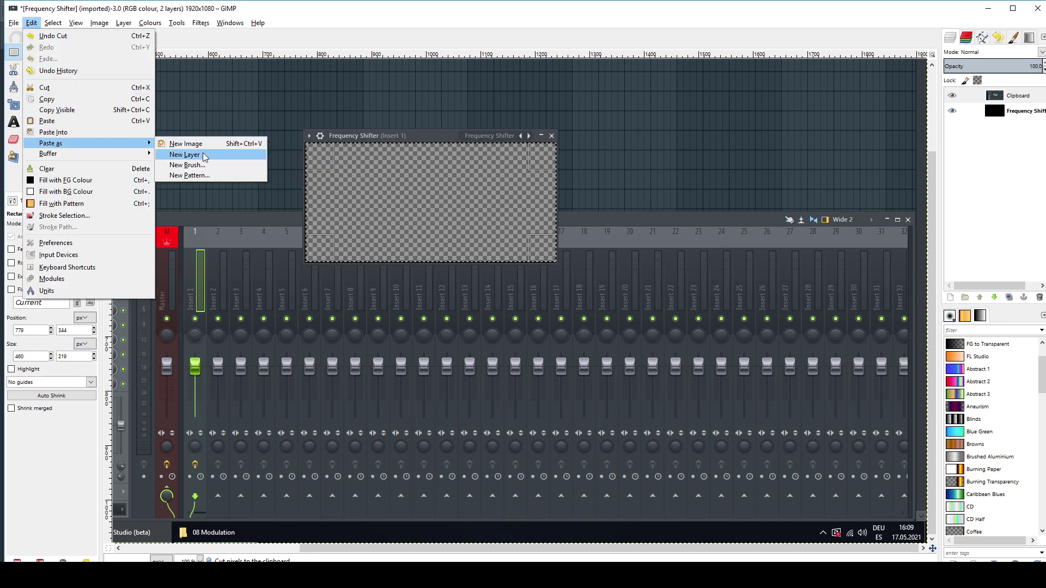
click(205, 155)
- Delete the leftover layers and fit the canvas to the 460x219 panel layer
click(1018, 111)
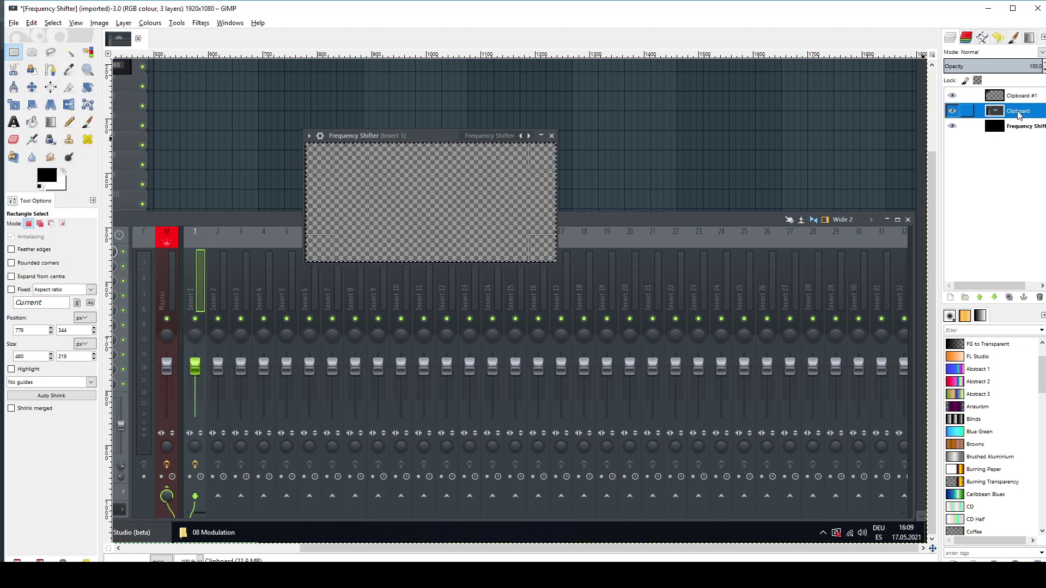
right_click(1018, 111)
click(967, 206)
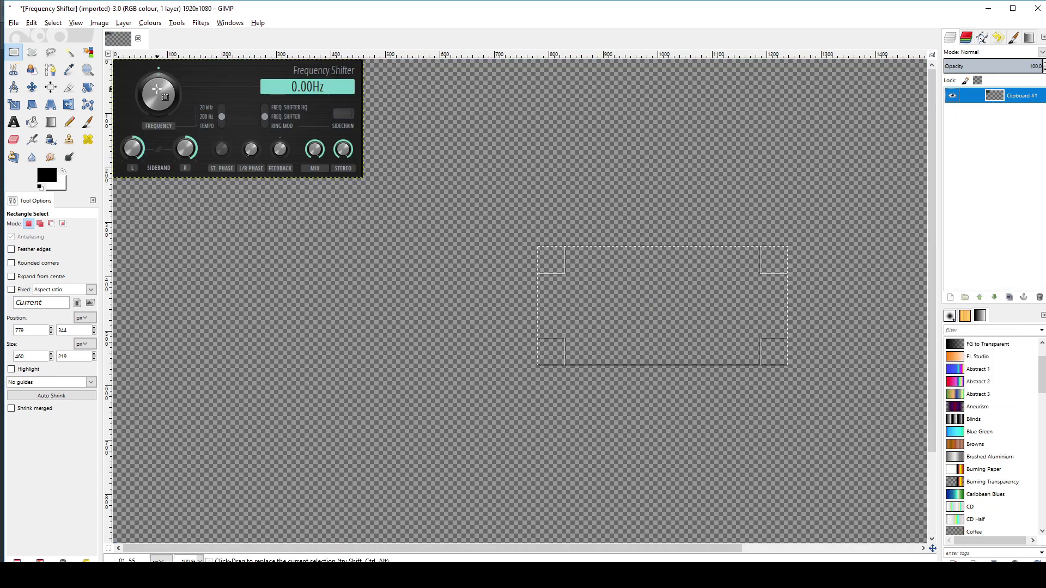
click(100, 24)
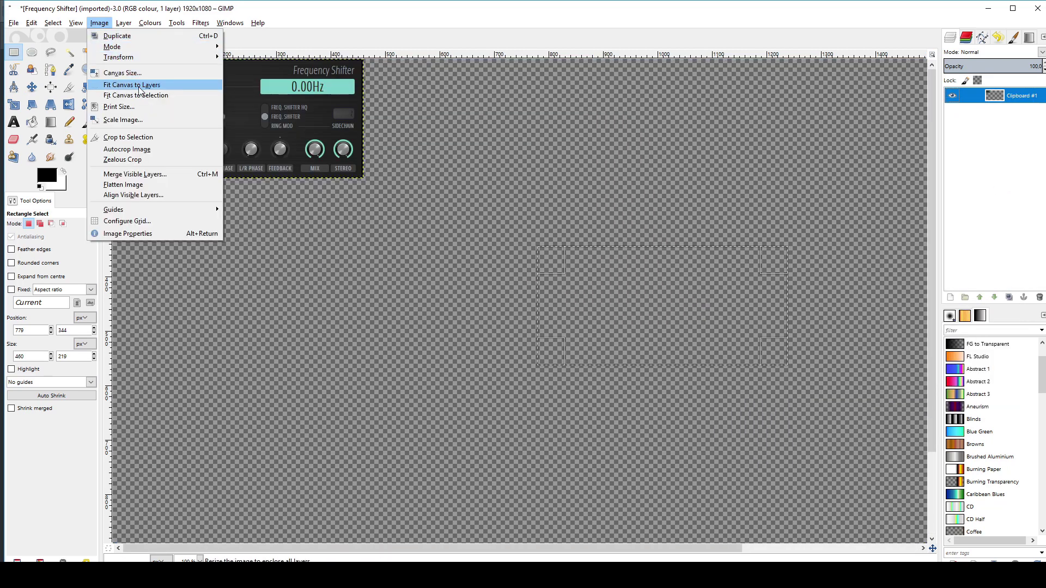
click(144, 90)
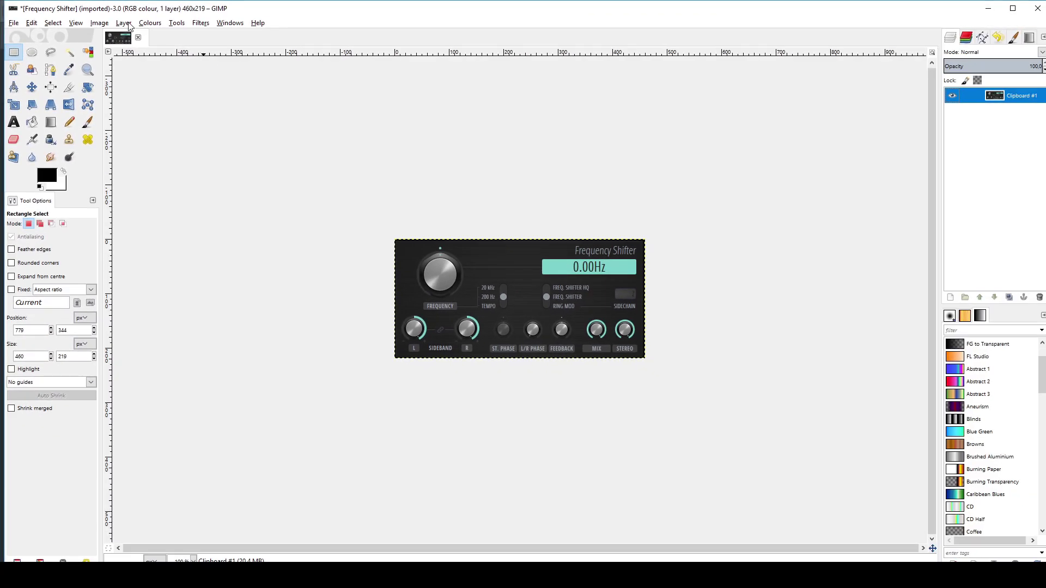
- Scale the panel layer to 200 px width, giving 200x95
click(124, 23)
click(159, 198)
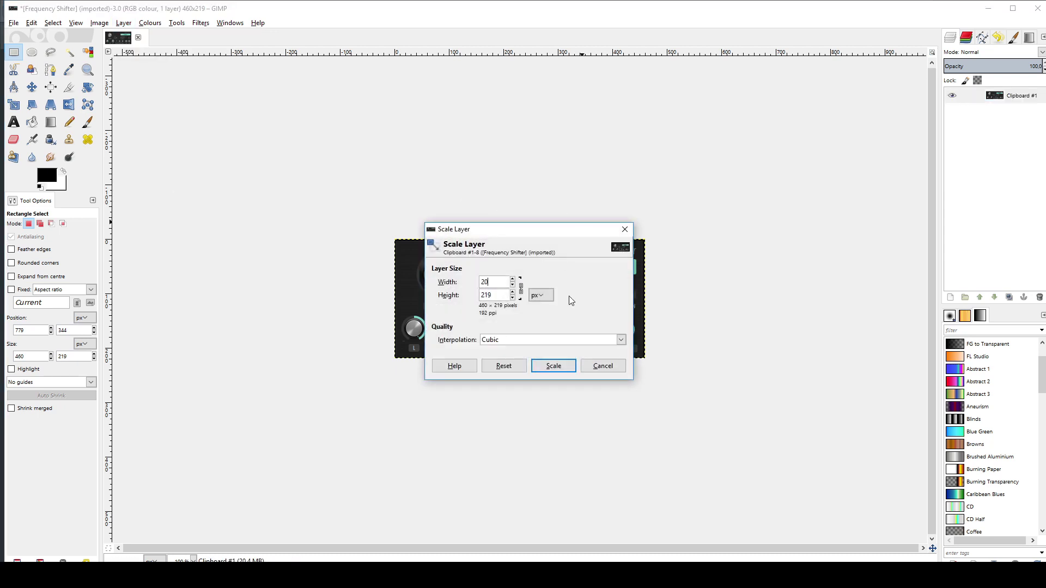
click(554, 366)
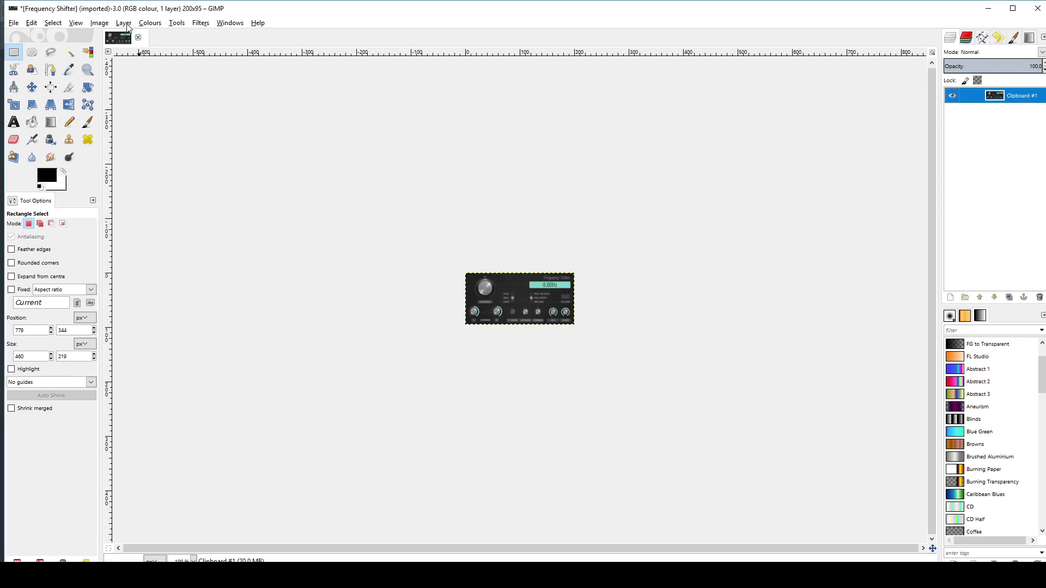
- Resize the canvas to 200x150 and zoom in on the image
click(103, 23)
click(125, 72)
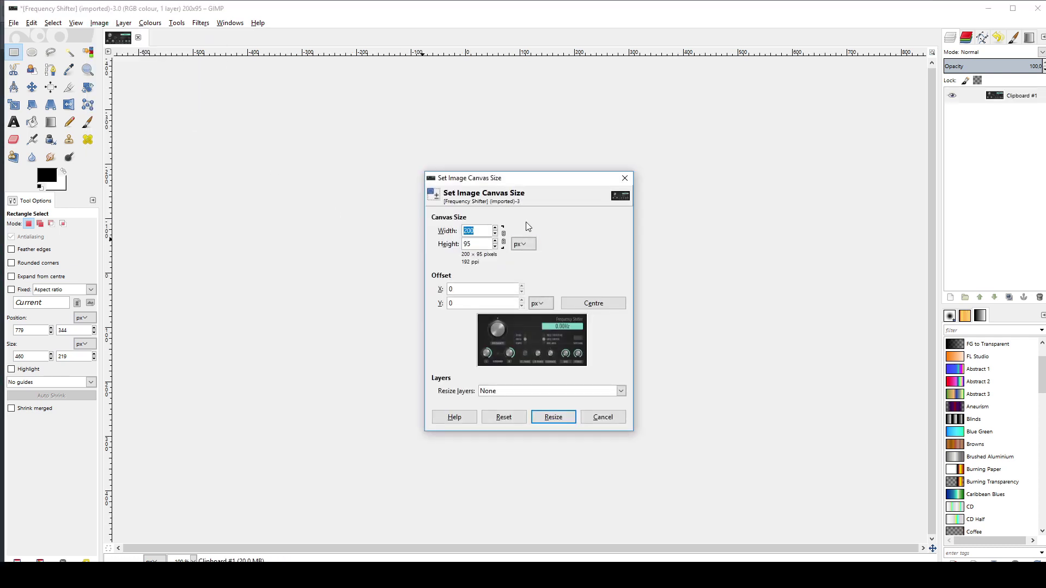
drag(523, 183, 302, 118)
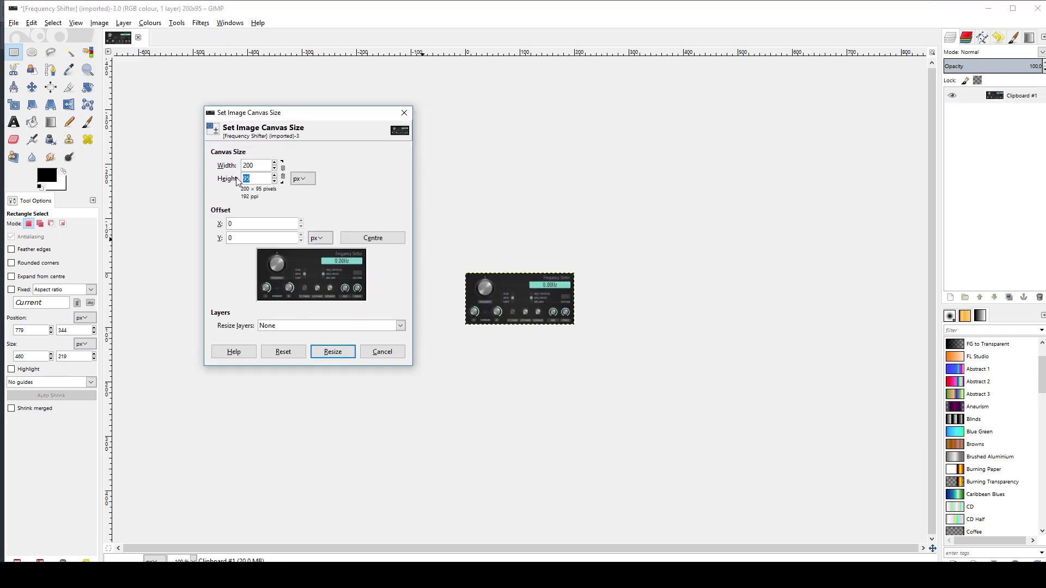
click(333, 351)
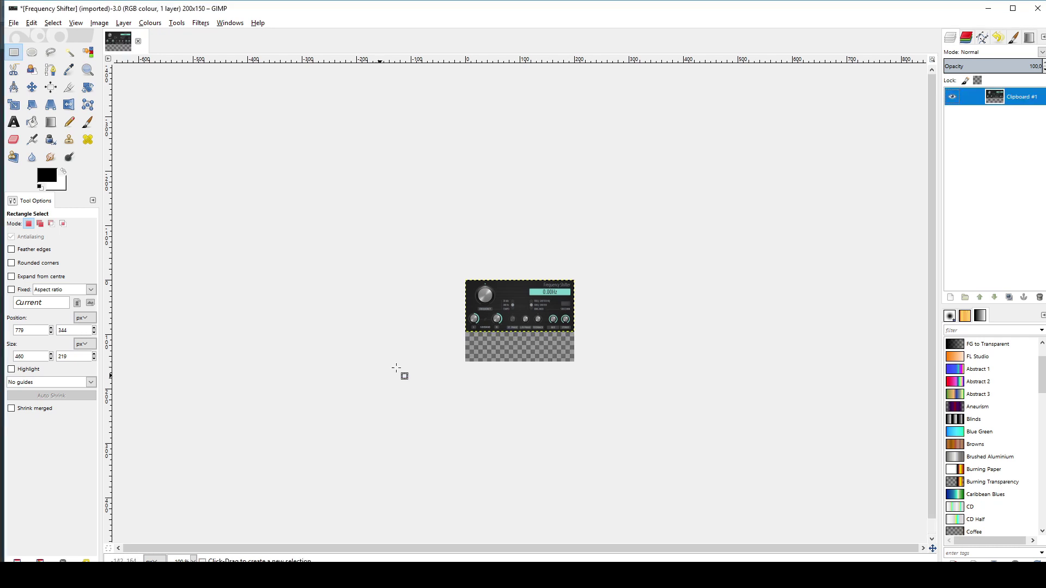
key(plus)
key(plus)
key(plus)
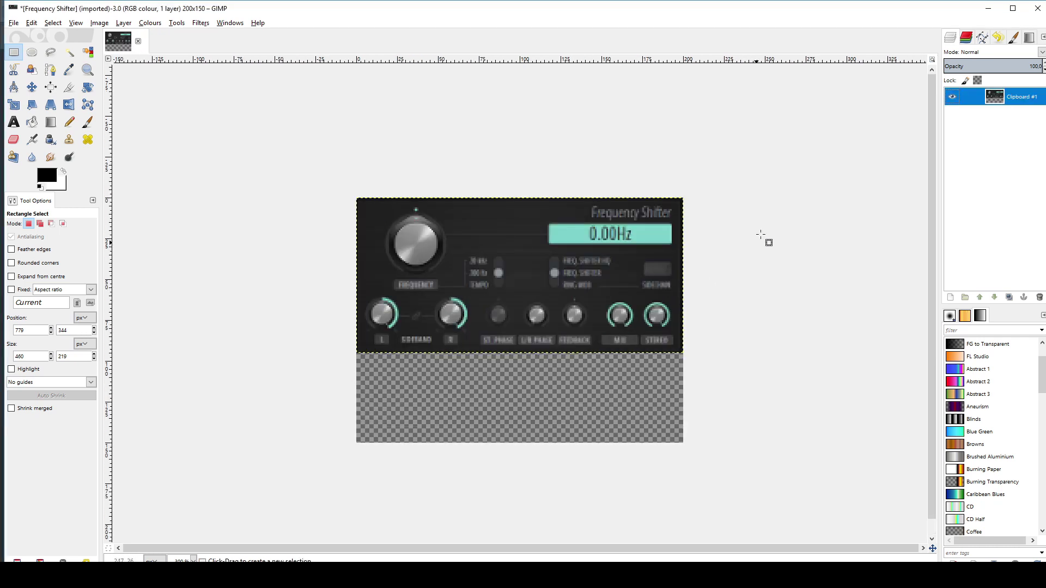
- Select the Text tool and set its colour to white
click(14, 123)
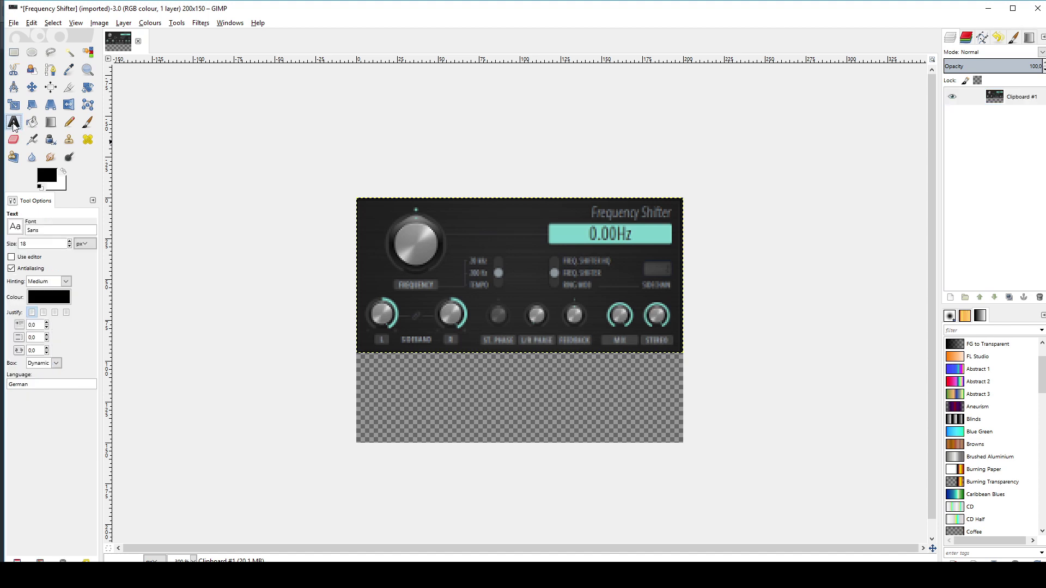
click(48, 299)
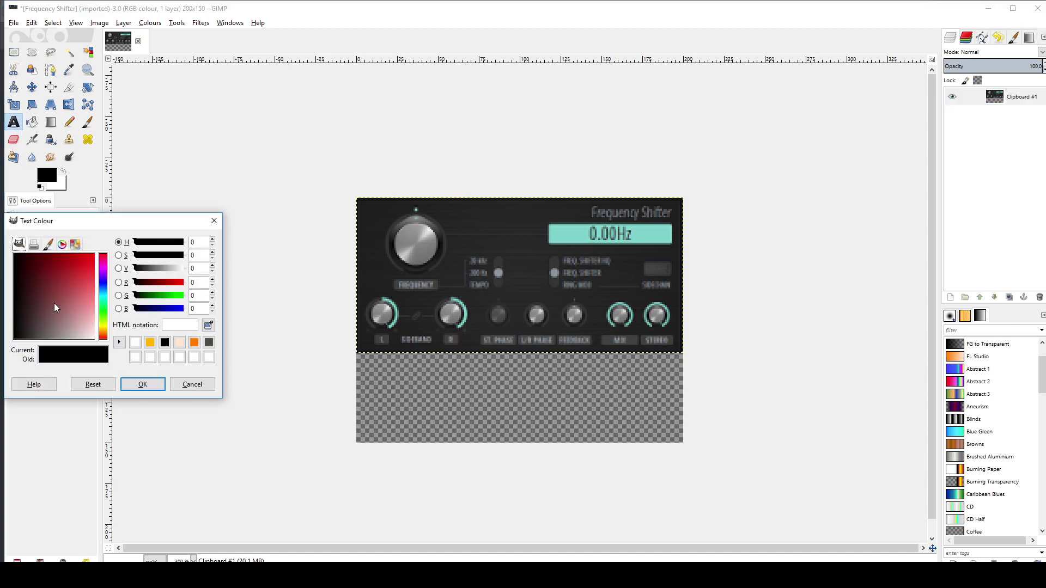
click(135, 342)
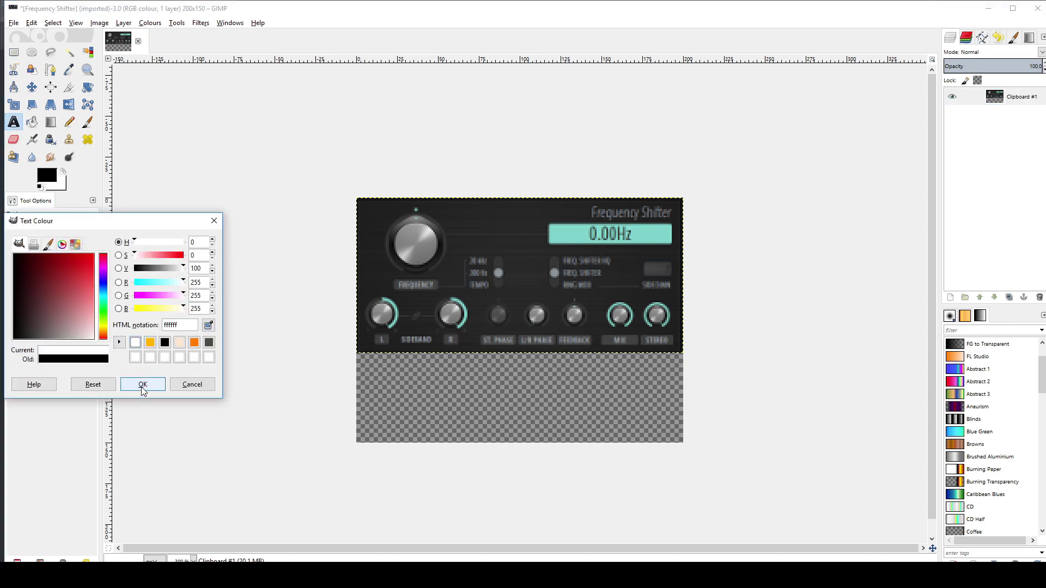
click(142, 384)
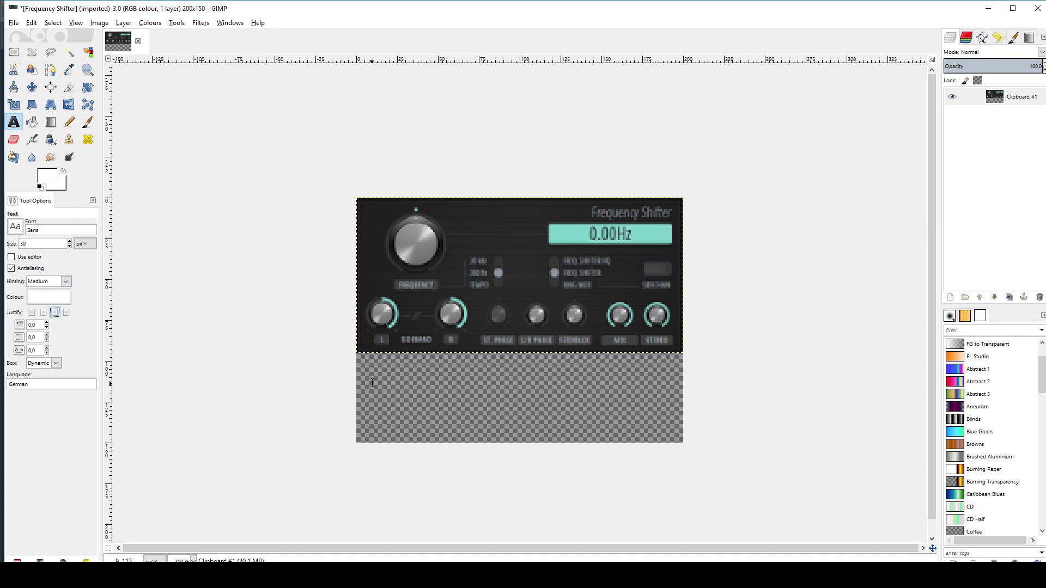
- Type 'FreqShifter' in a text box over the lower strip and enlarge its size
drag(360, 368, 683, 441)
text(FreqShifter)
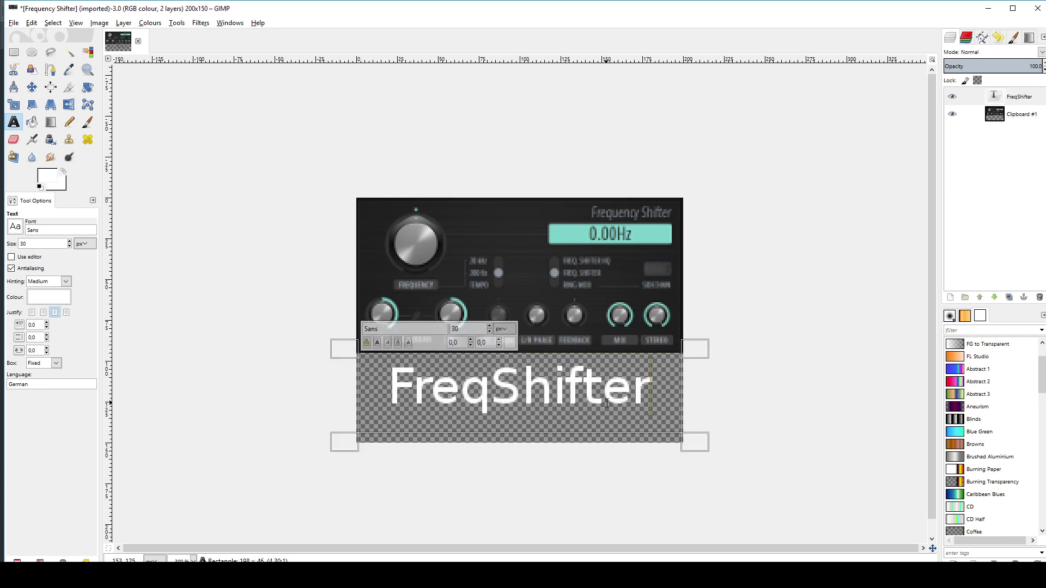
drag(537, 352, 538, 370)
double_click(575, 400)
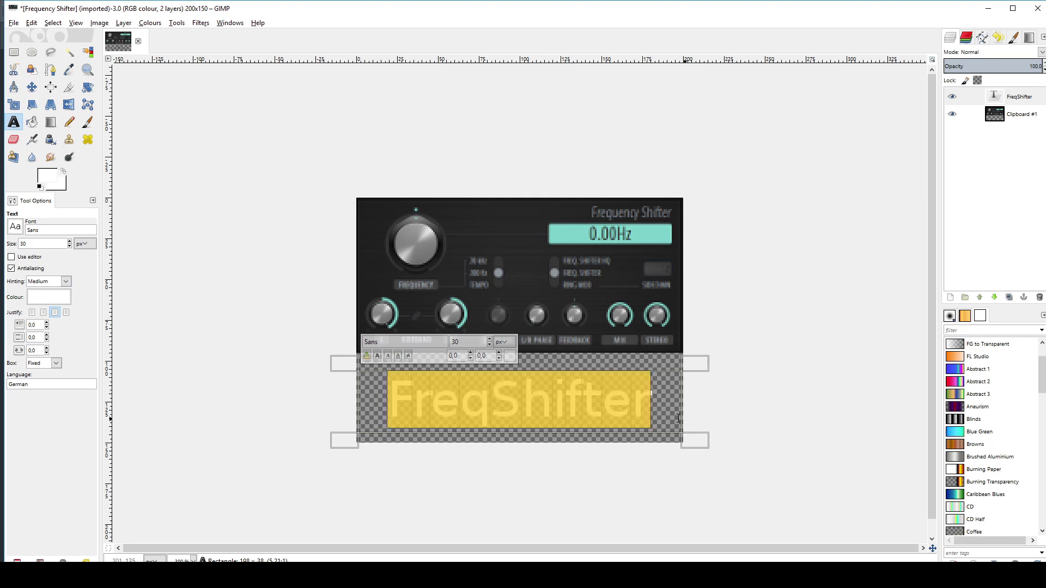
click(490, 339)
click(491, 339)
click(491, 339)
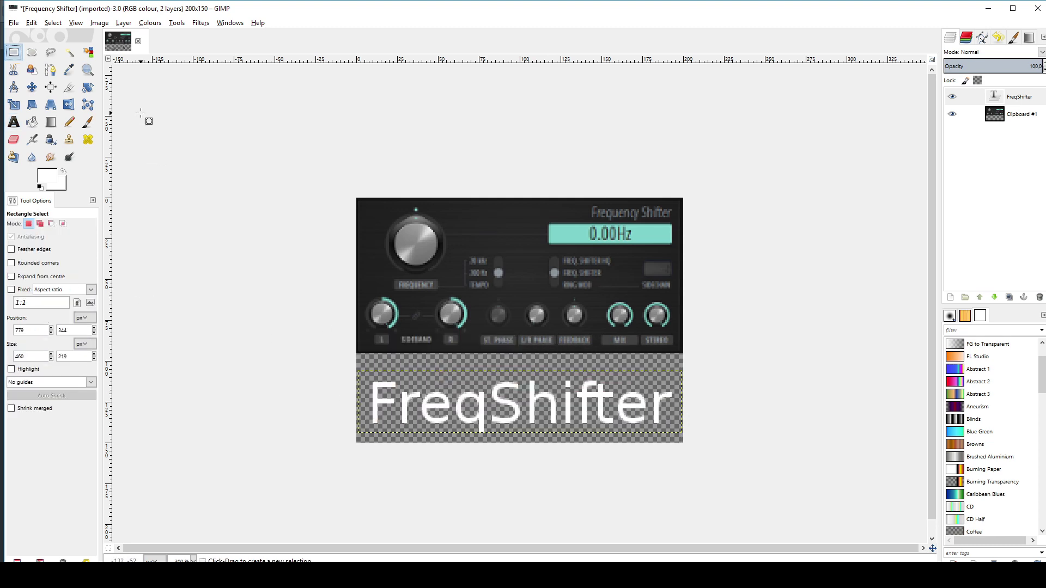
- Overwrite Frequency Shifter.png with the new thumbnail and check it in the plugin picker
click(14, 23)
click(78, 159)
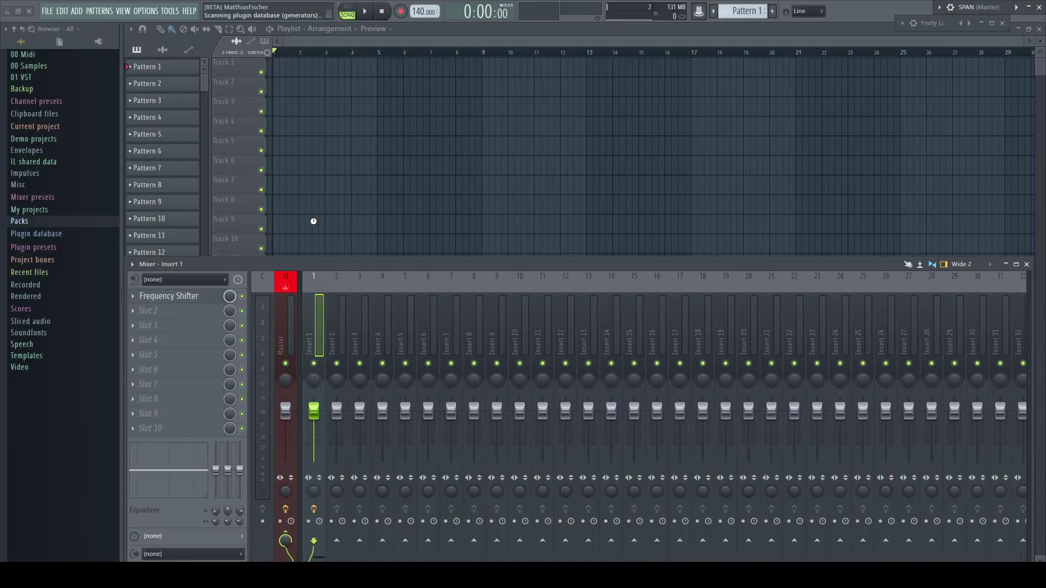
key(F8)
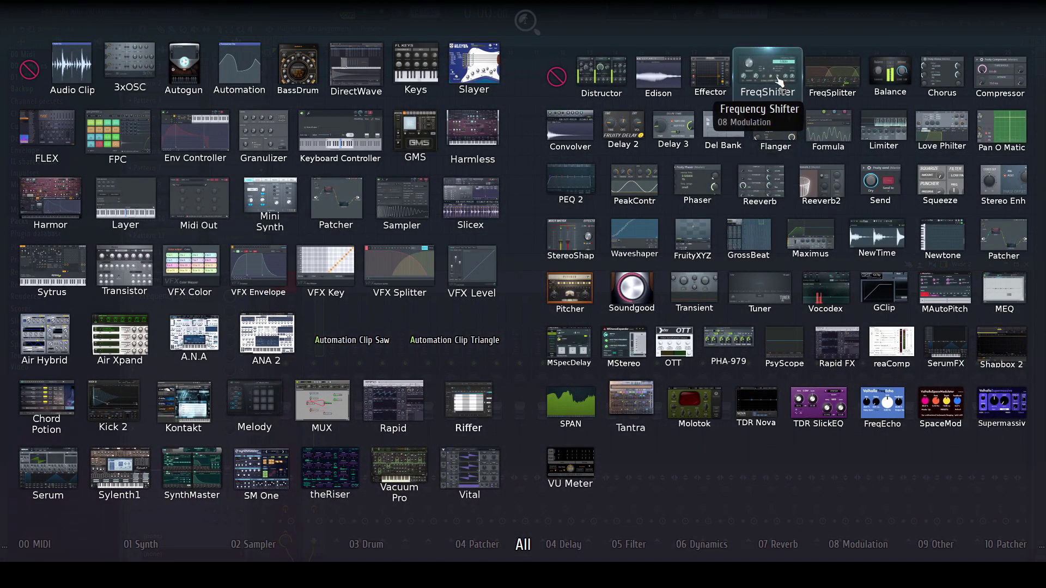
click(740, 466)
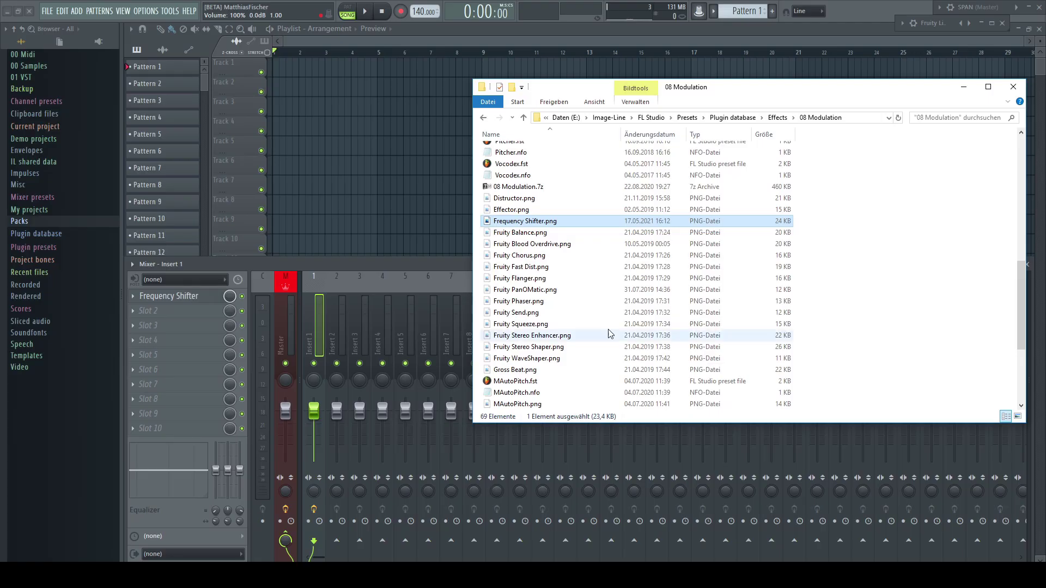
- Tick Versteckt in the PNG file's Eigenschaften to mark Frequency Shifter.png hidden
right_click(531, 220)
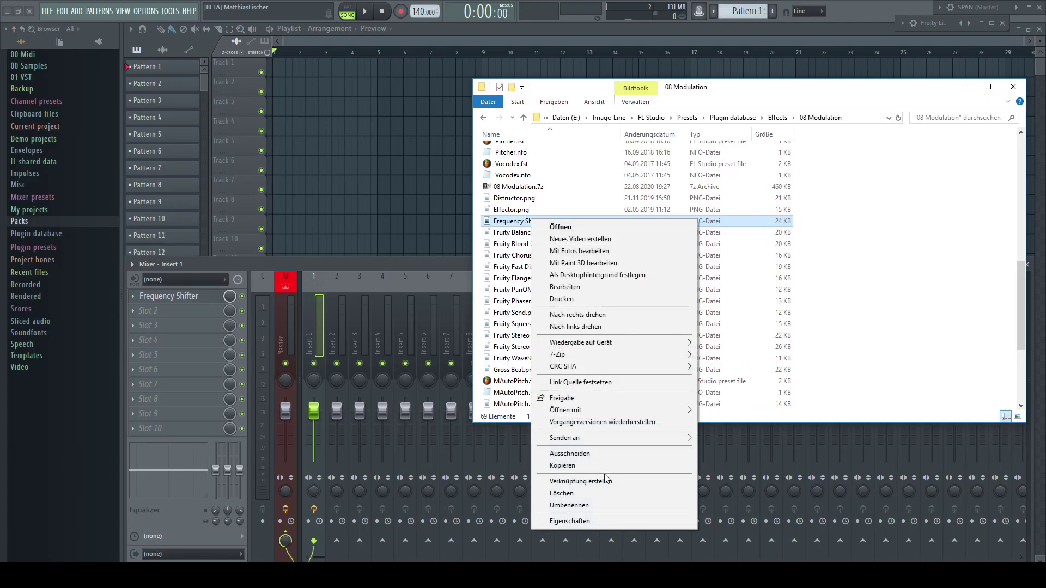
click(587, 520)
click(590, 433)
- Confirm the hidden attribute for Frequency Shifter.png with OK in the Properties dialog
click(620, 485)
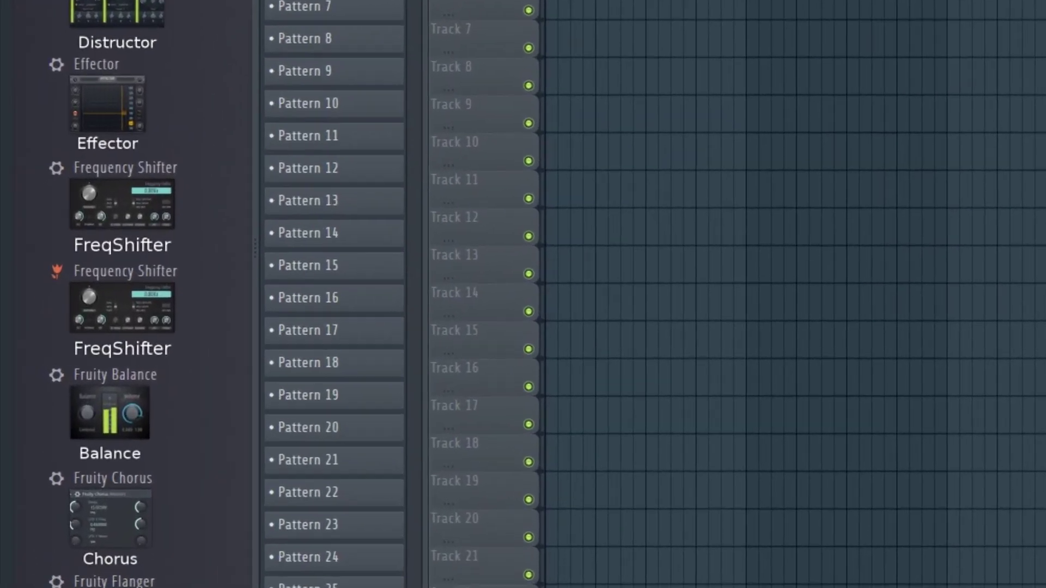